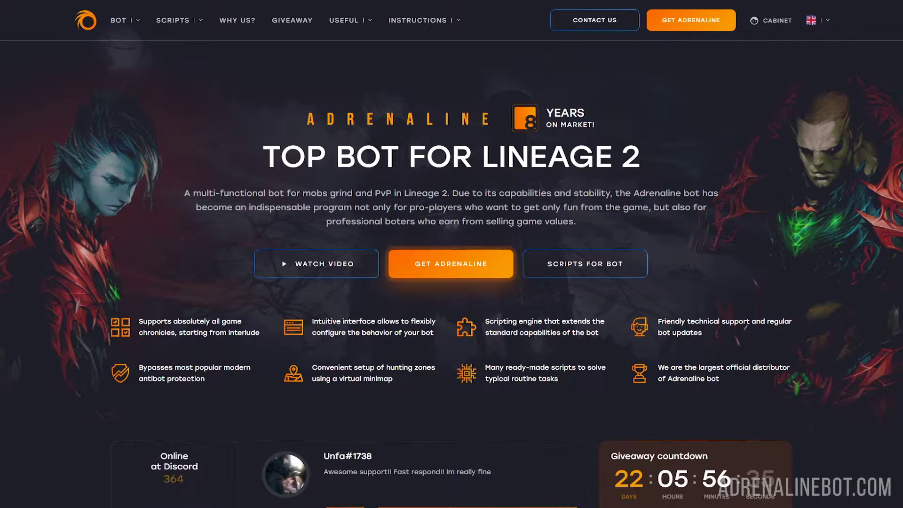
# Find the Bot Features section on the website and look through its enlarged screenshots, then close the gallery
pyautogui.scroll(-2, 451, 282)
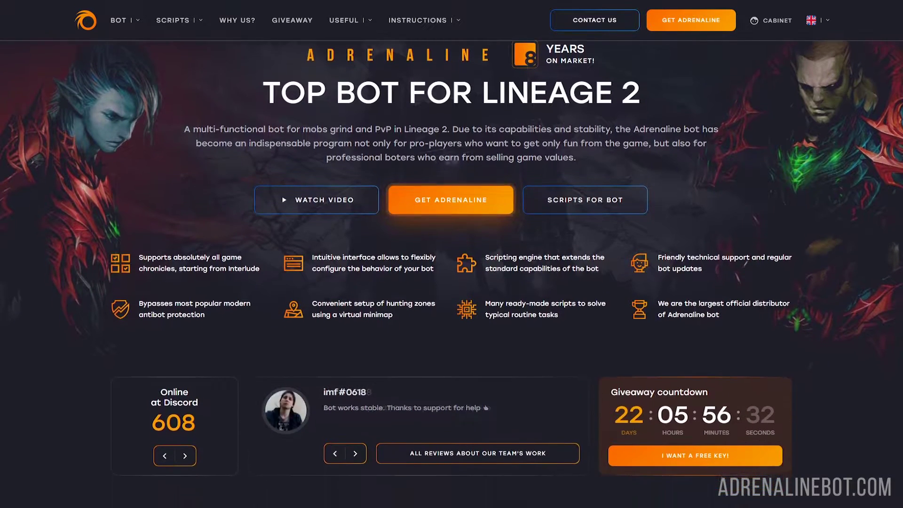
pyautogui.scroll(-3, 452, 282)
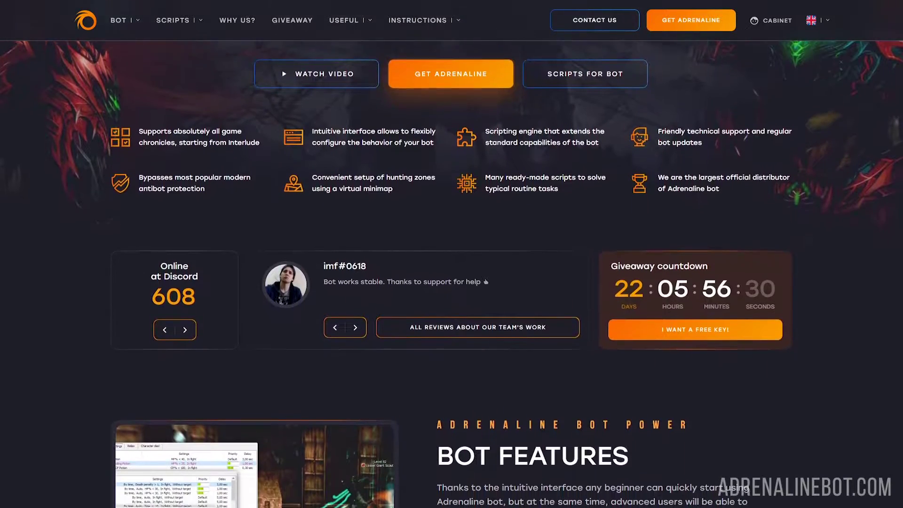
pyautogui.scroll(-3, 451, 282)
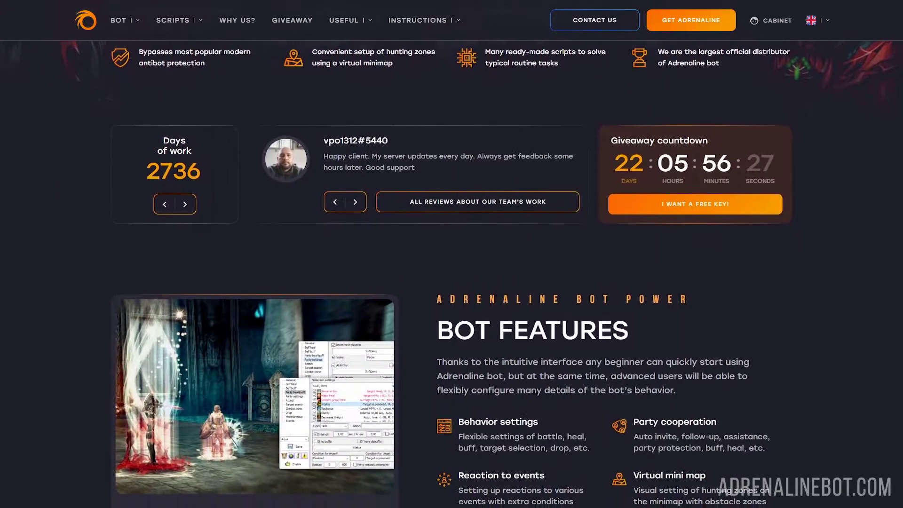
pyautogui.scroll(-3, 451, 282)
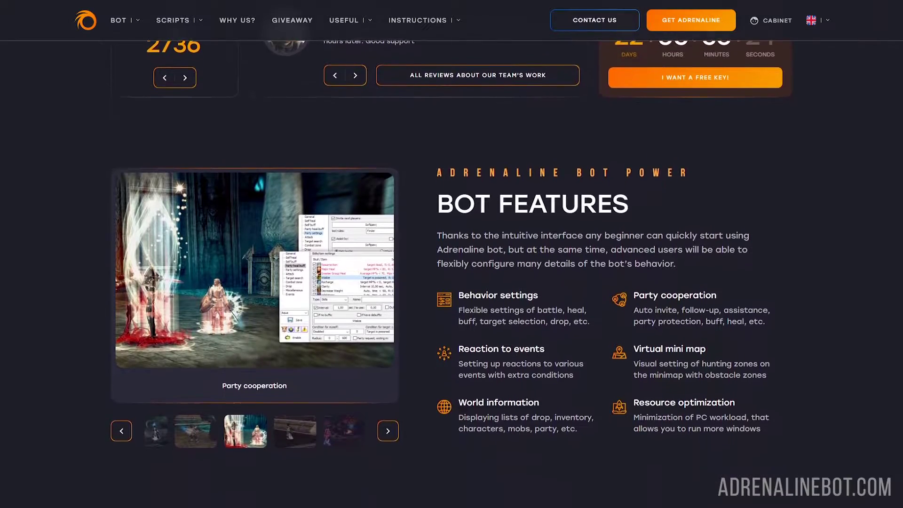
pyautogui.click(254, 228)
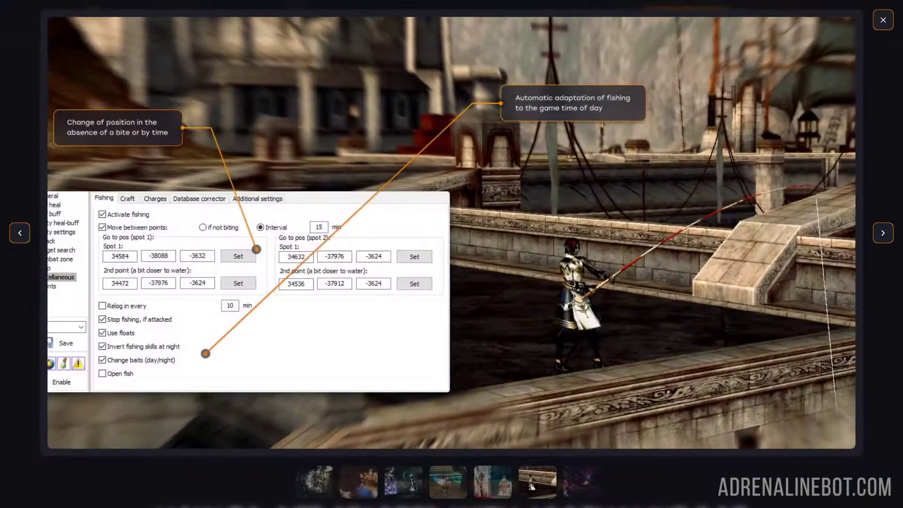
pyautogui.press('Right')
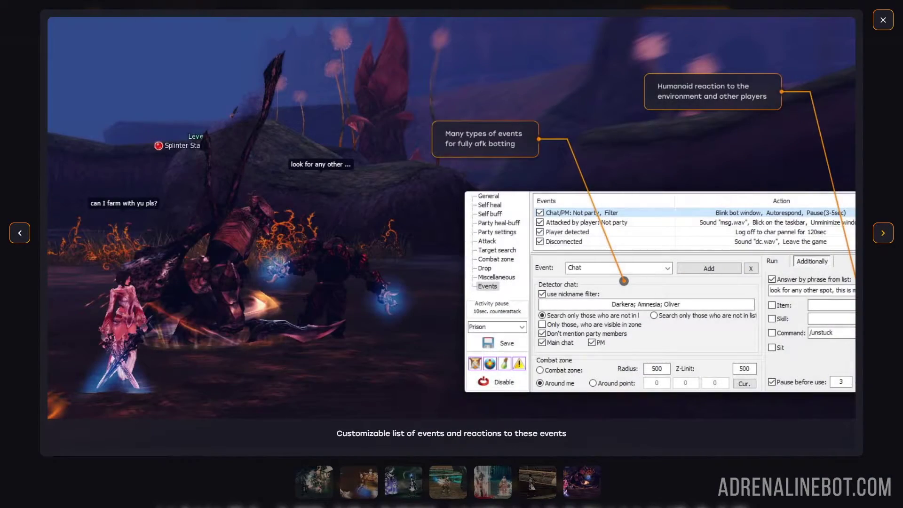
pyautogui.press('Right')
pyautogui.press('Right')
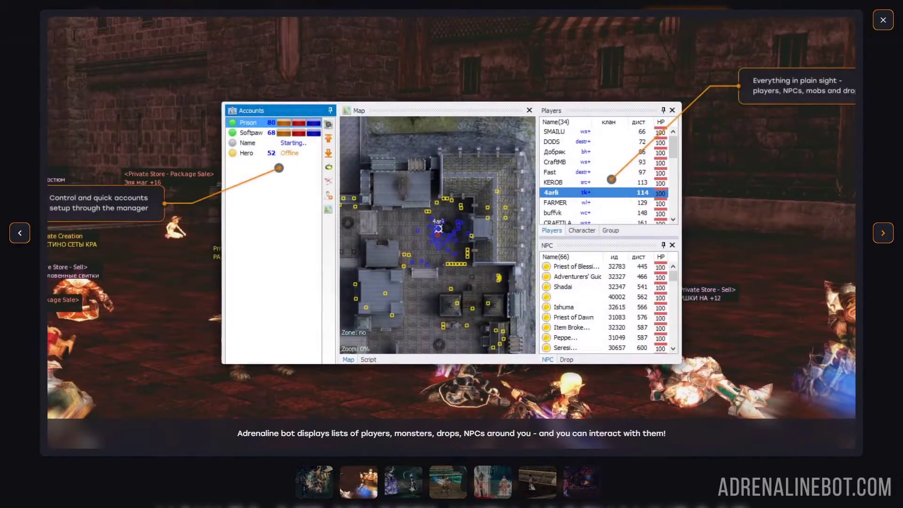
pyautogui.press('Right')
pyautogui.press('Right')
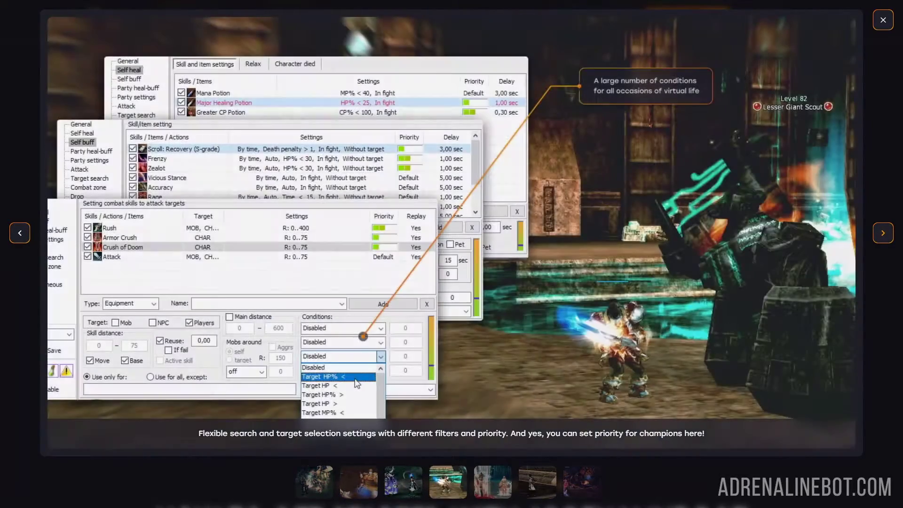
pyautogui.press('Right')
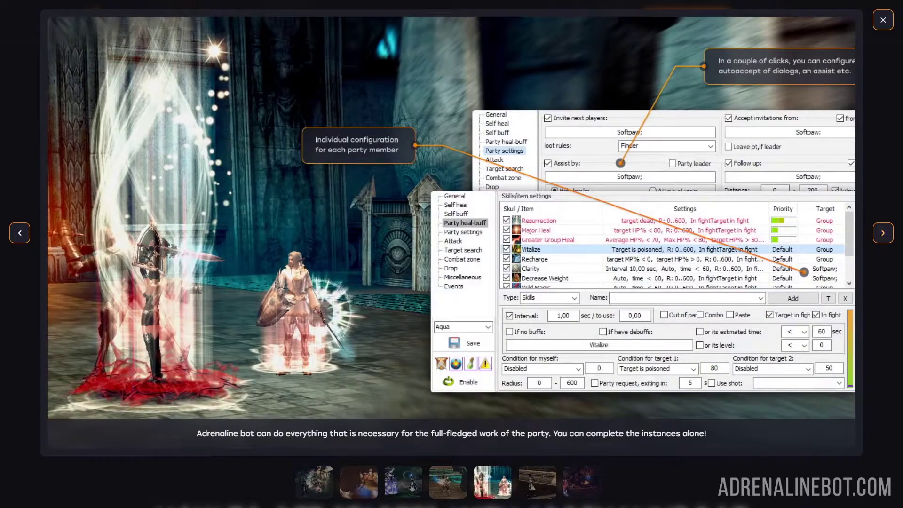
pyautogui.press('Escape')
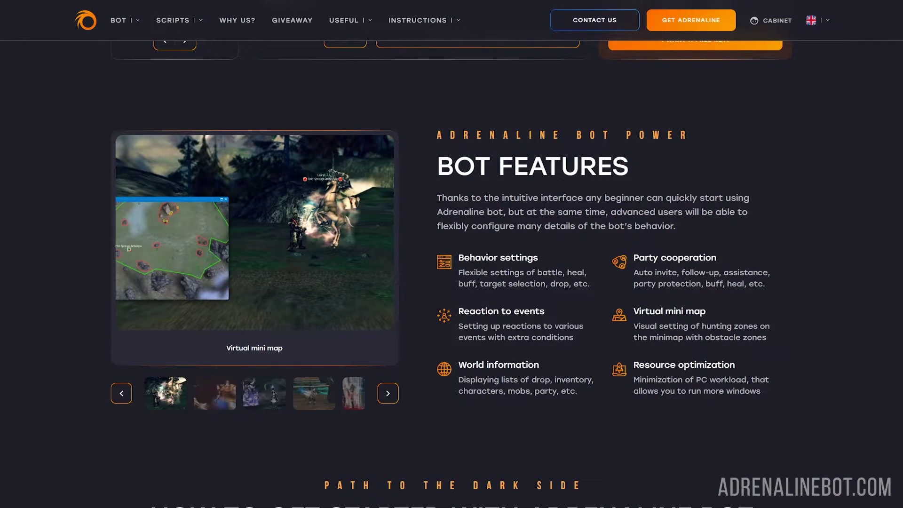
# Read the getting-started steps and the Scripts for Bot section, including its enlarged screenshots
pyautogui.scroll(-2, 451, 273)
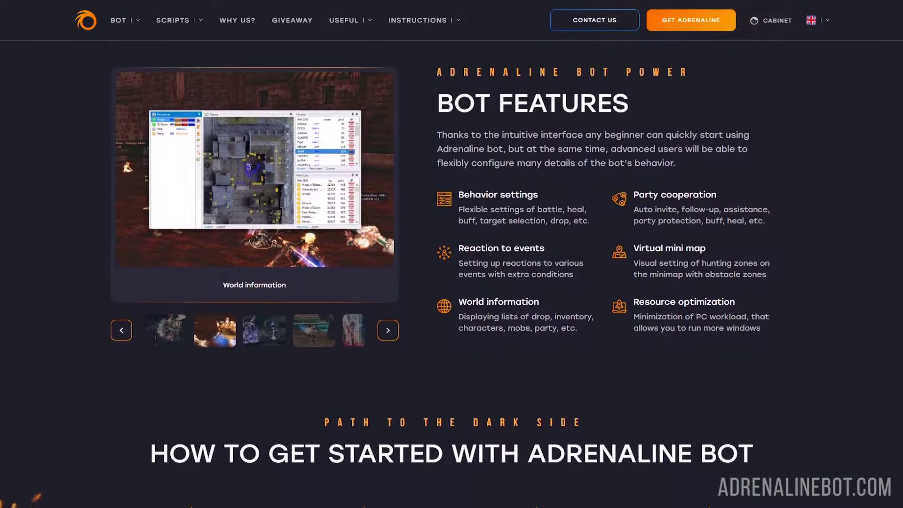
pyautogui.scroll(-3, 451, 273)
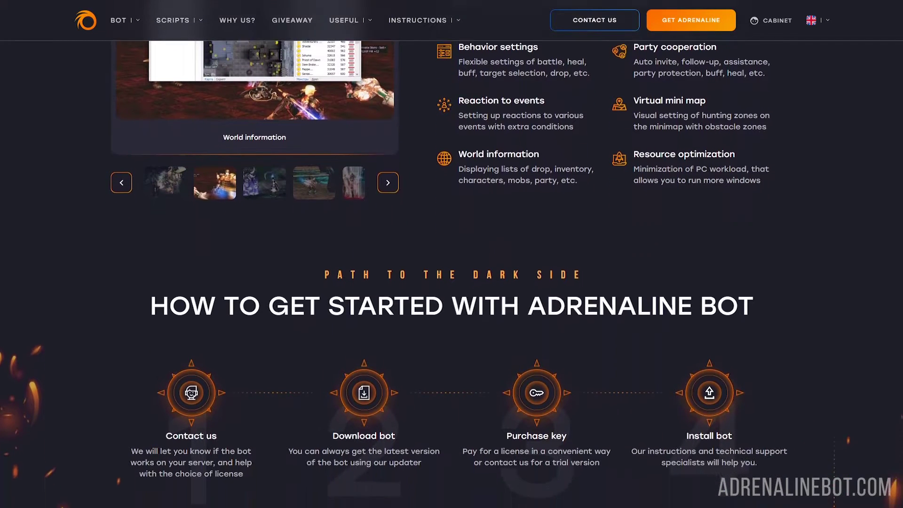
pyautogui.scroll(-3, 451, 273)
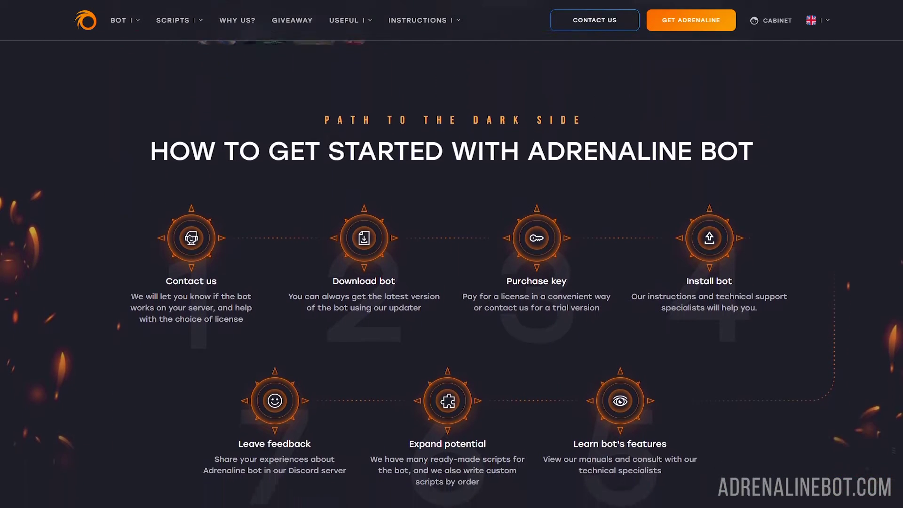
pyautogui.scroll(-3, 450, 272)
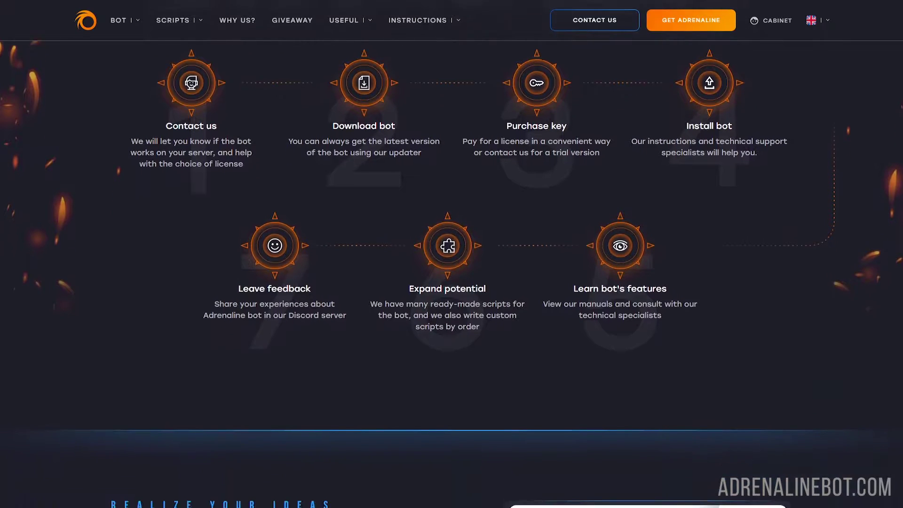
pyautogui.scroll(-3, 450, 273)
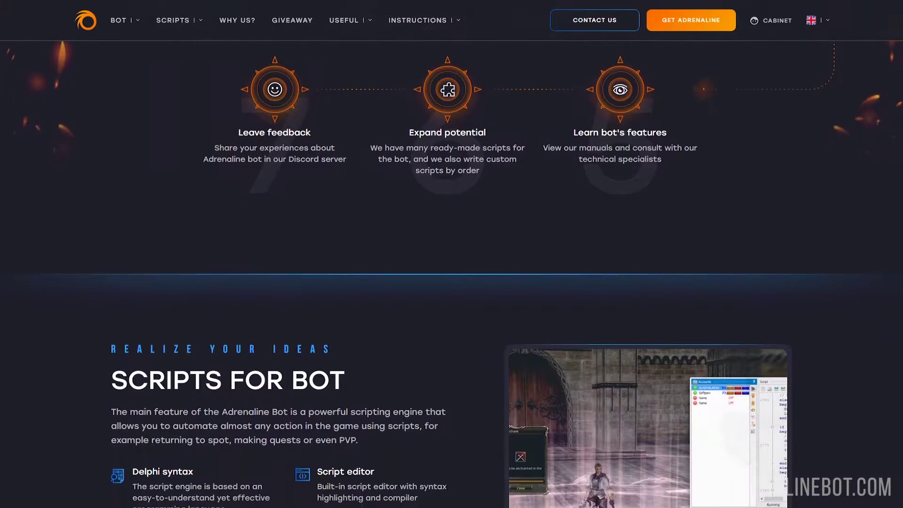
pyautogui.scroll(-3, 451, 273)
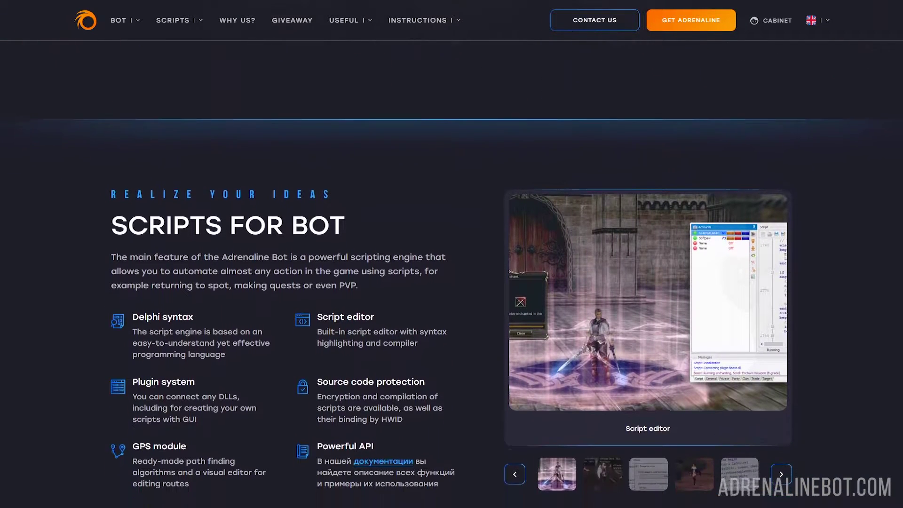
pyautogui.scroll(-2, 450, 272)
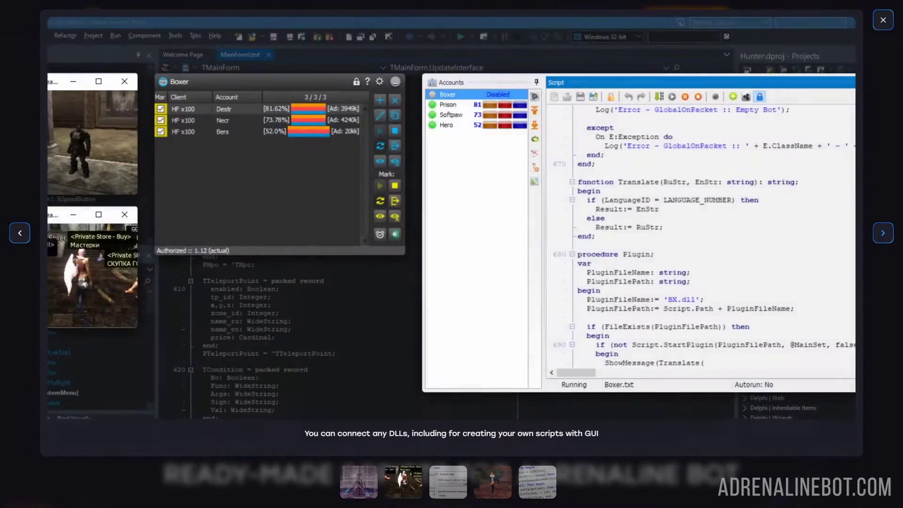
pyautogui.press('Escape')
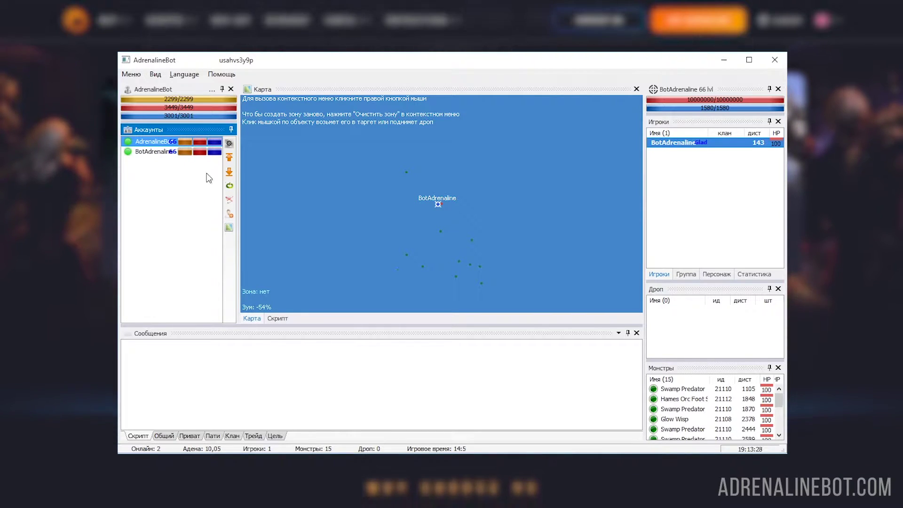
# Switch to the AdrenalineBot program and set its interface language to English
pyautogui.click(179, 75)
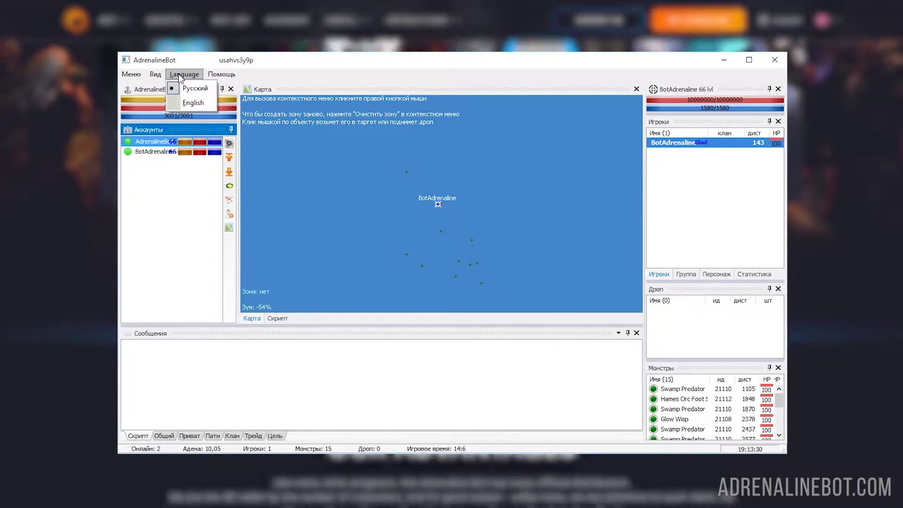
pyautogui.click(207, 102)
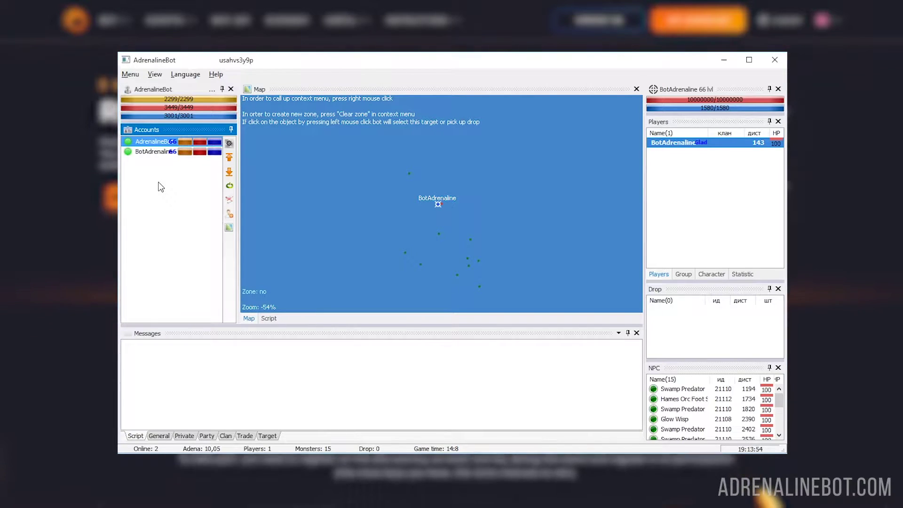
# Stop the bot for the selected AdrenalineBot account and start it again
pyautogui.click(130, 74)
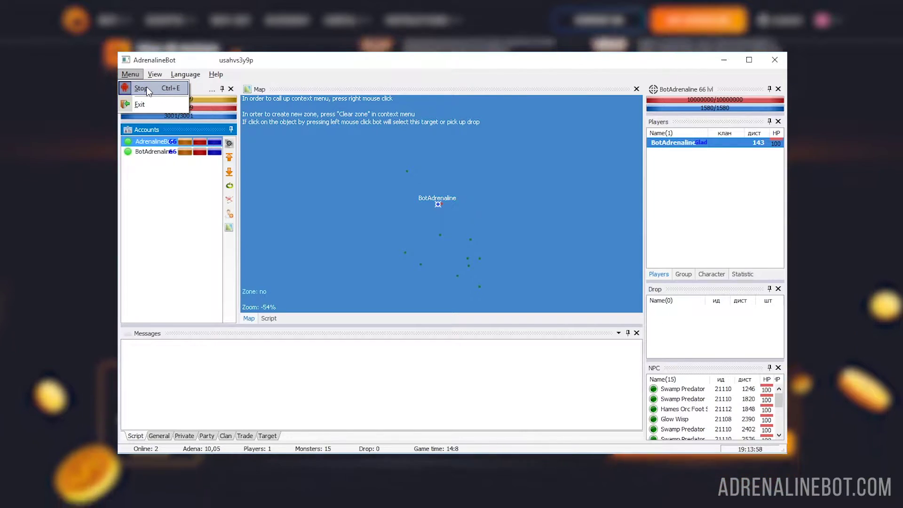
pyautogui.click(145, 88)
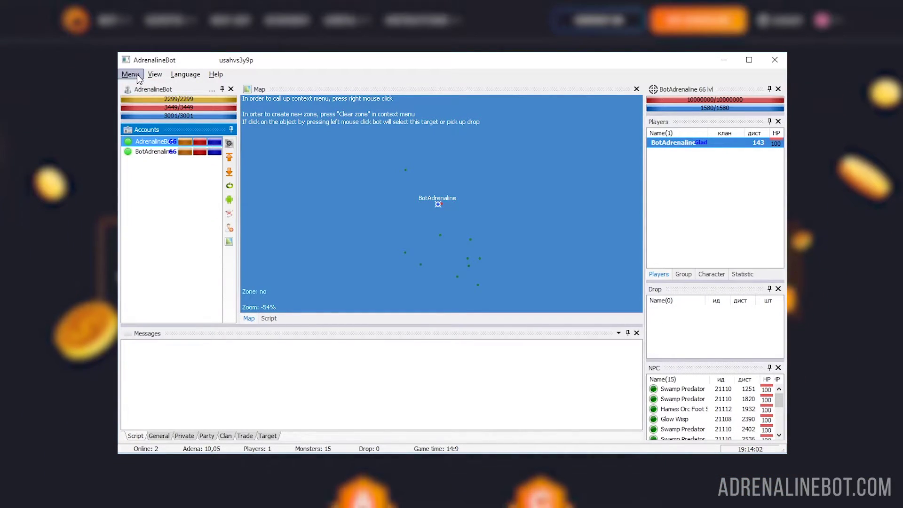
pyautogui.click(133, 74)
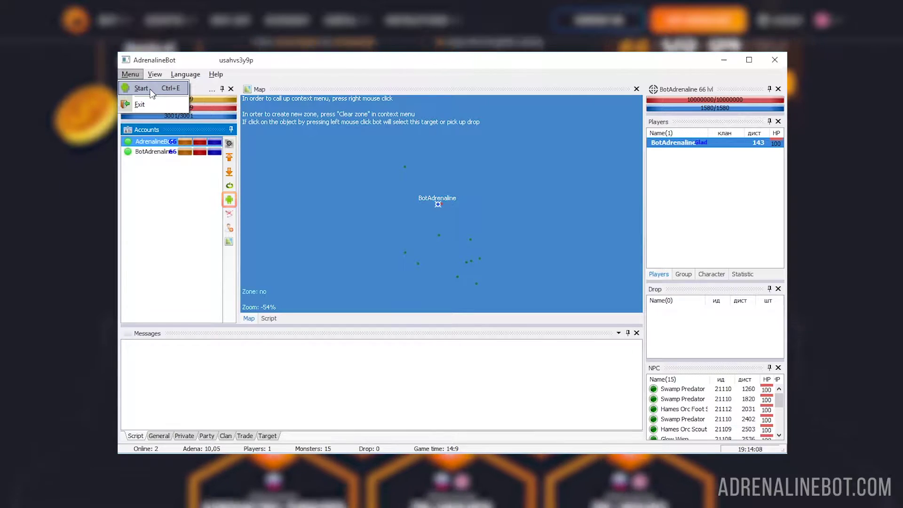
pyautogui.click(150, 89)
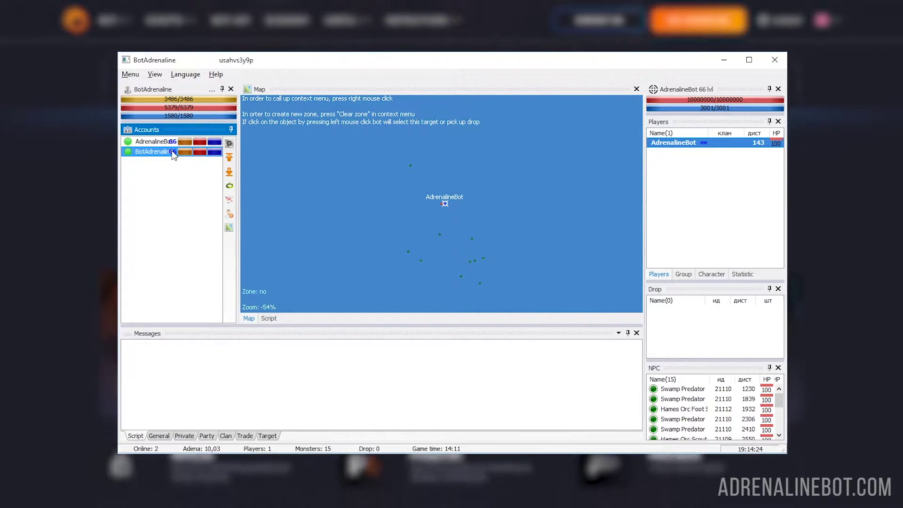
# Switch from the BotAdrenaline account back to AdrenalineBot to compare their character and target status
pyautogui.click(173, 146)
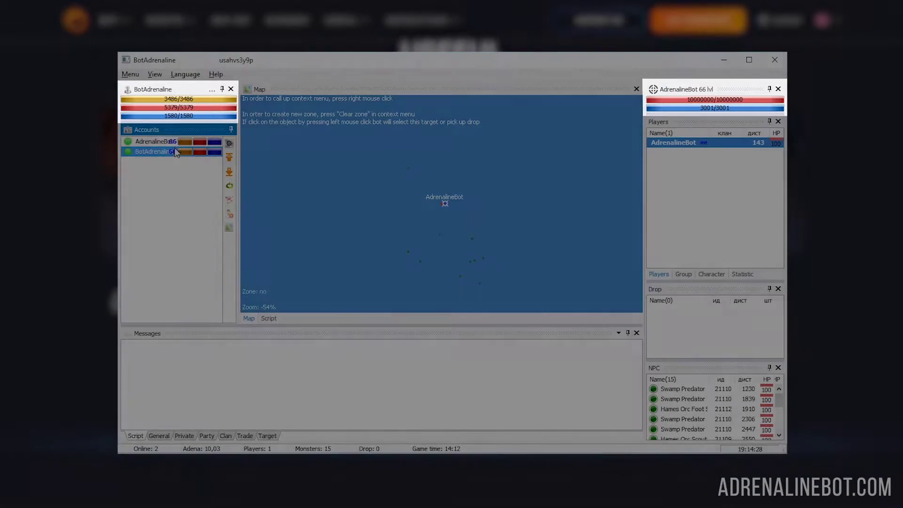
pyautogui.click(174, 142)
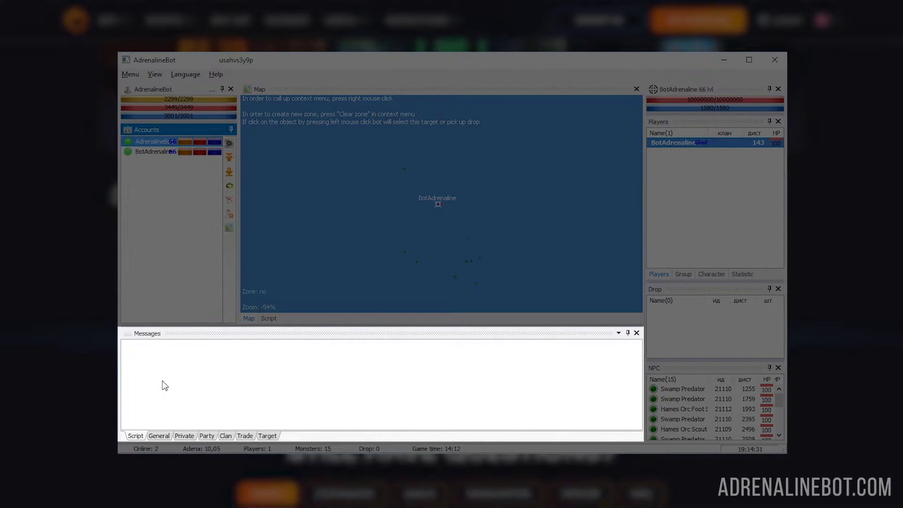
# Review the general chat and the target's stats, equipment and buffs in the messages area, and return to the script messages
pyautogui.click(165, 396)
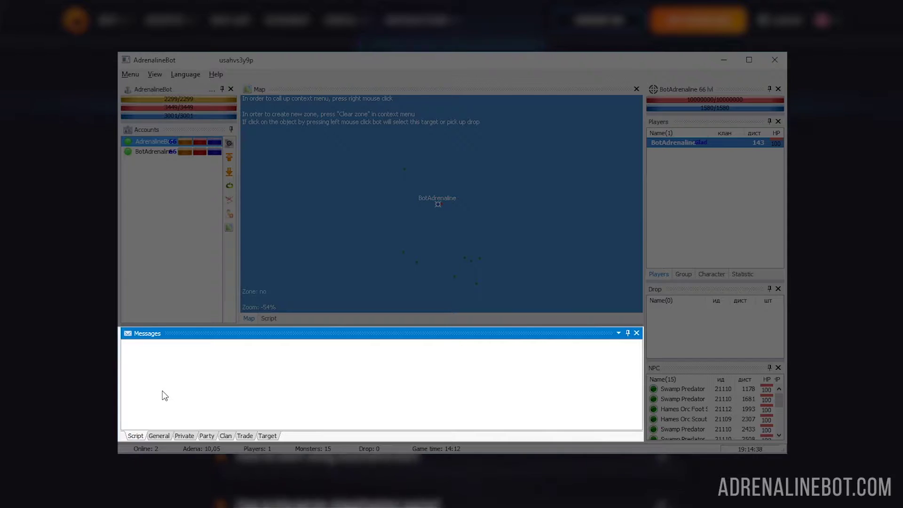
pyautogui.click(159, 436)
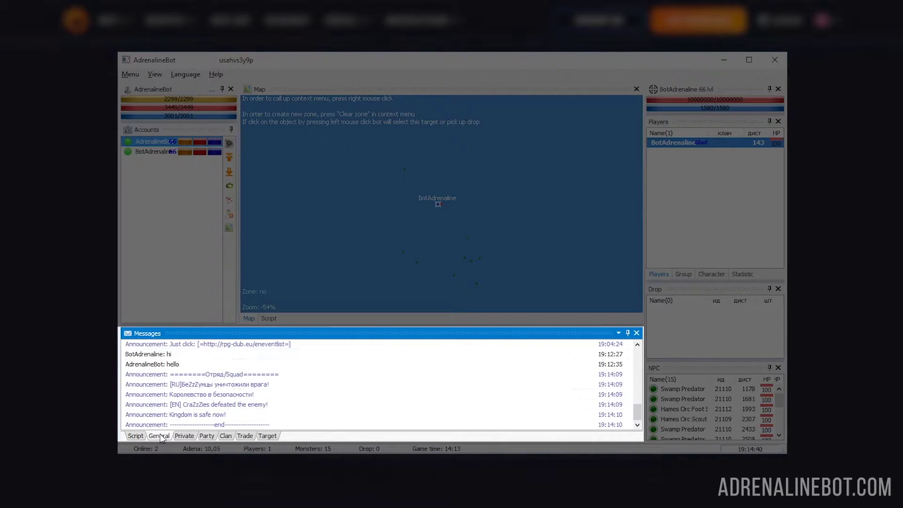
pyautogui.click(267, 437)
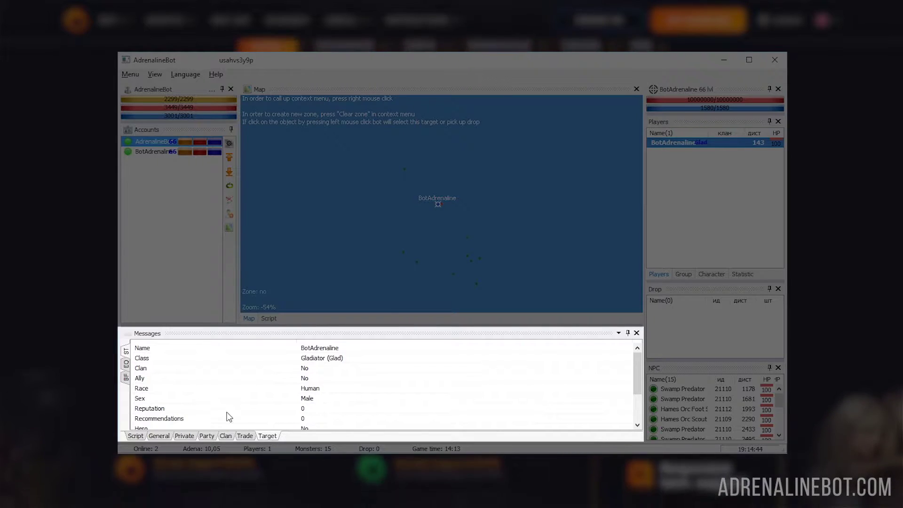
pyautogui.click(126, 363)
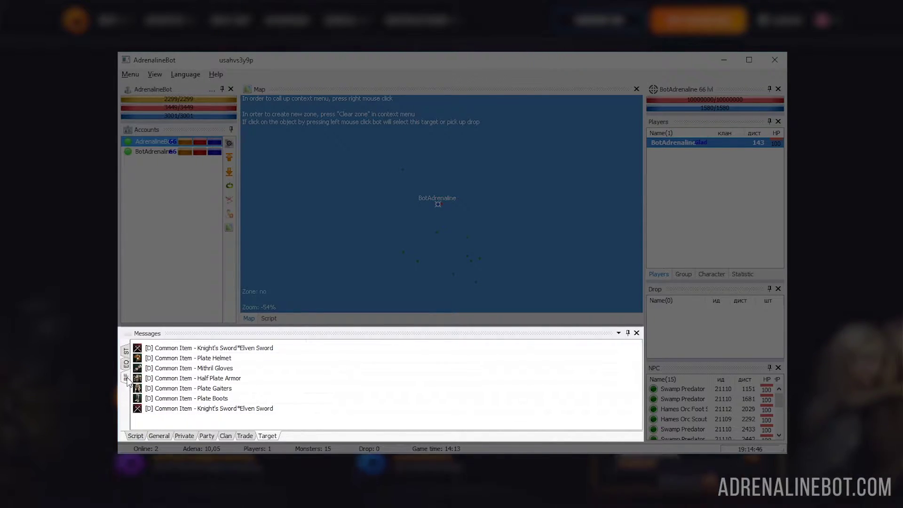
pyautogui.click(127, 379)
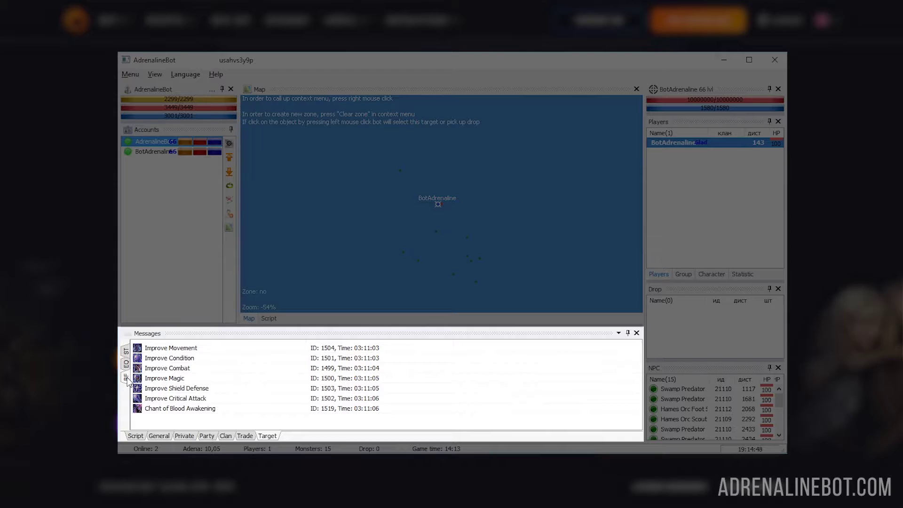
pyautogui.click(136, 435)
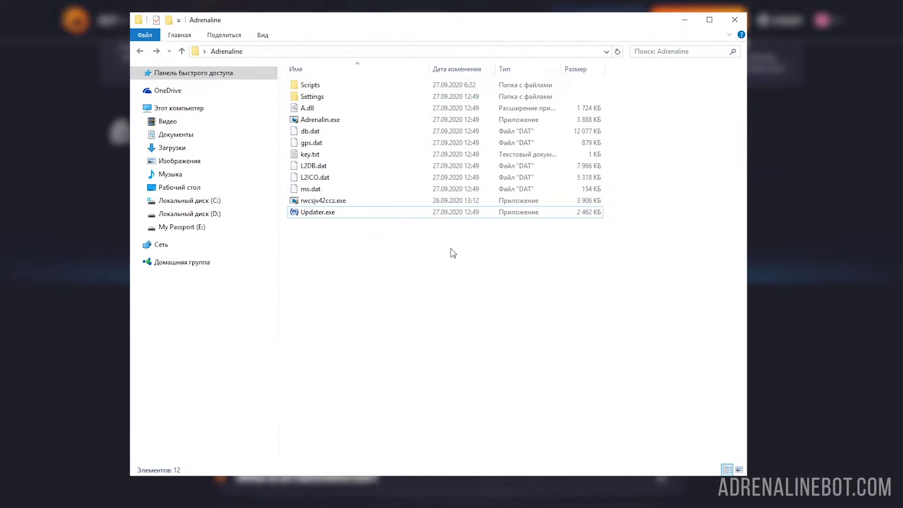
# Run Updater.exe from the Adrenaline folder and download the Maps(HF) package
pyautogui.doubleClick(414, 212)
pyautogui.click(527, 307)
pyautogui.click(471, 341)
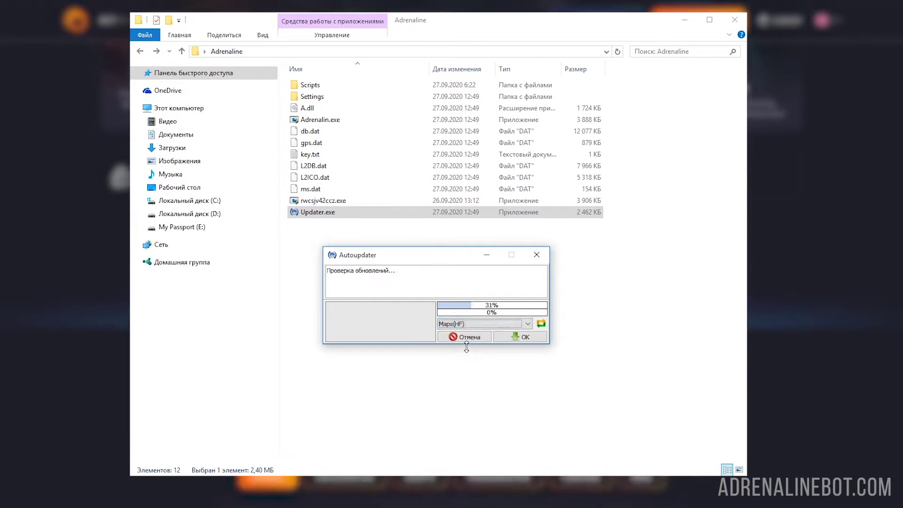
pyautogui.click(513, 338)
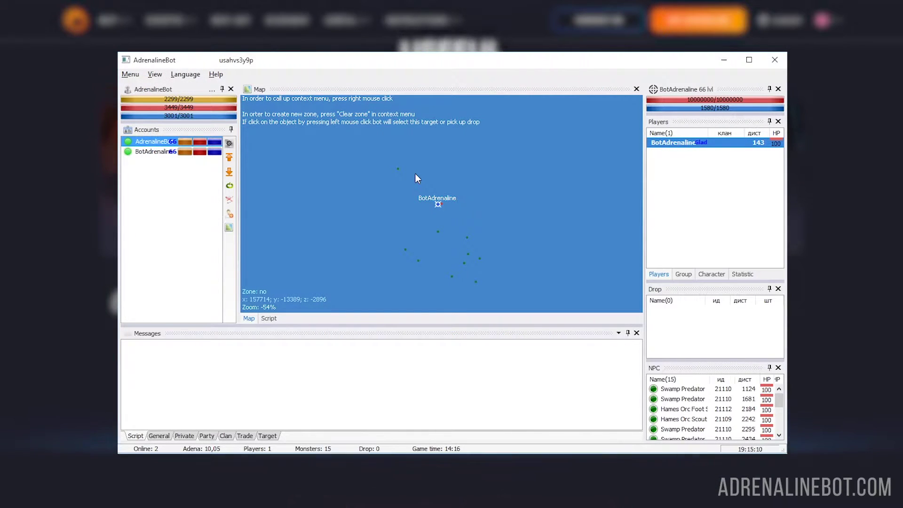
# Show the terrain image on the map and outline a four-sided combat zone on the grassland beside the road
pyautogui.rightClick(415, 174)
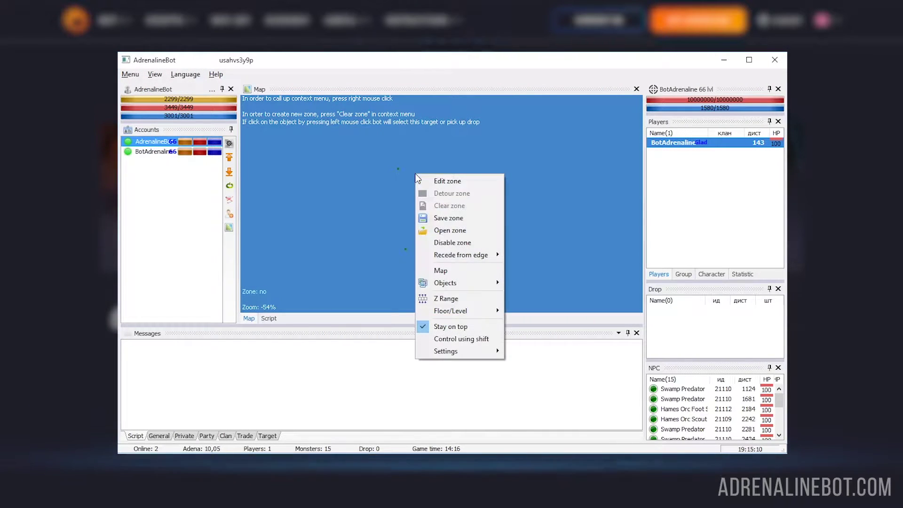
pyautogui.click(437, 271)
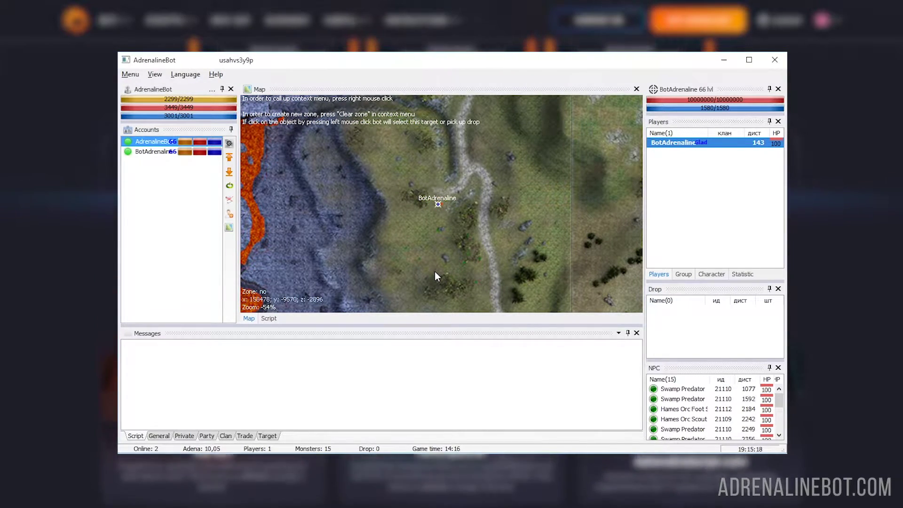
pyautogui.rightClick(399, 181)
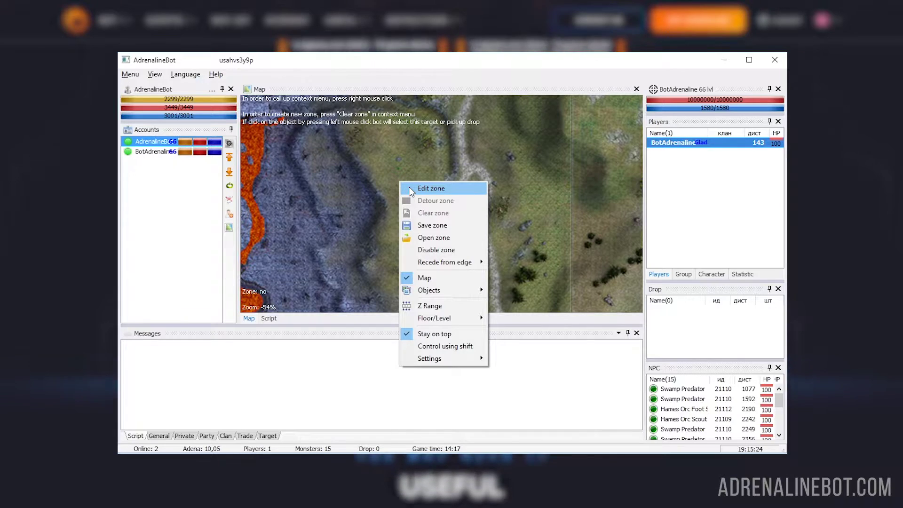
pyautogui.click(410, 188)
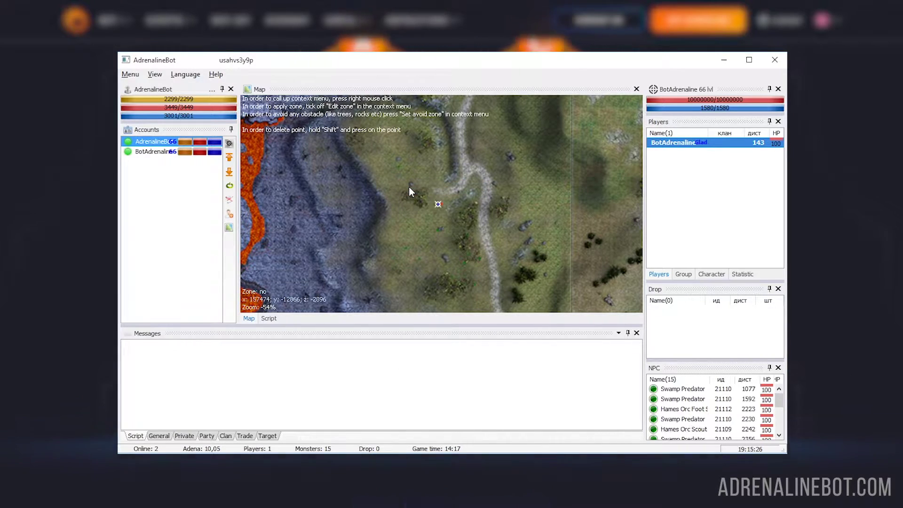
pyautogui.click(434, 192)
pyautogui.click(379, 244)
pyautogui.scroll(-1, 378, 244)
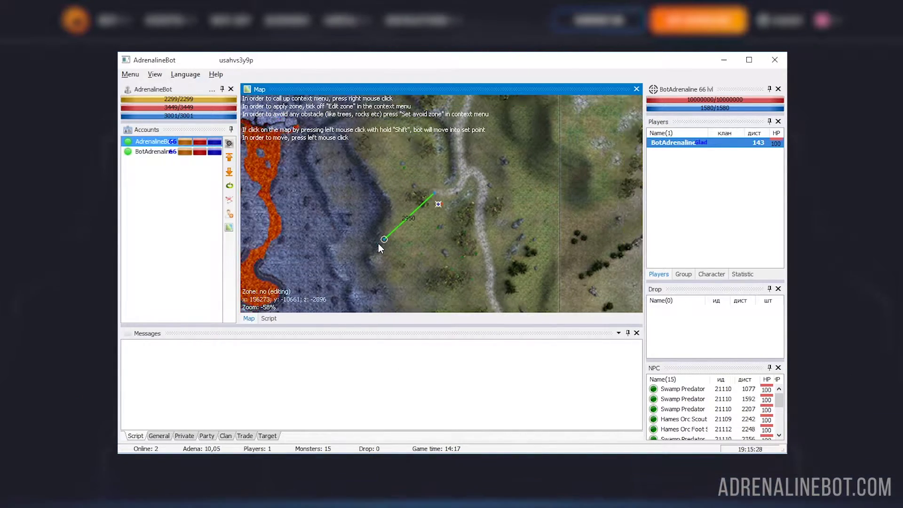
pyautogui.click(485, 264)
# Mark a small detour zone around the obstacle inside the combat zone and finish zone editing
pyautogui.rightClick(443, 247)
pyautogui.click(440, 246)
pyautogui.click(443, 257)
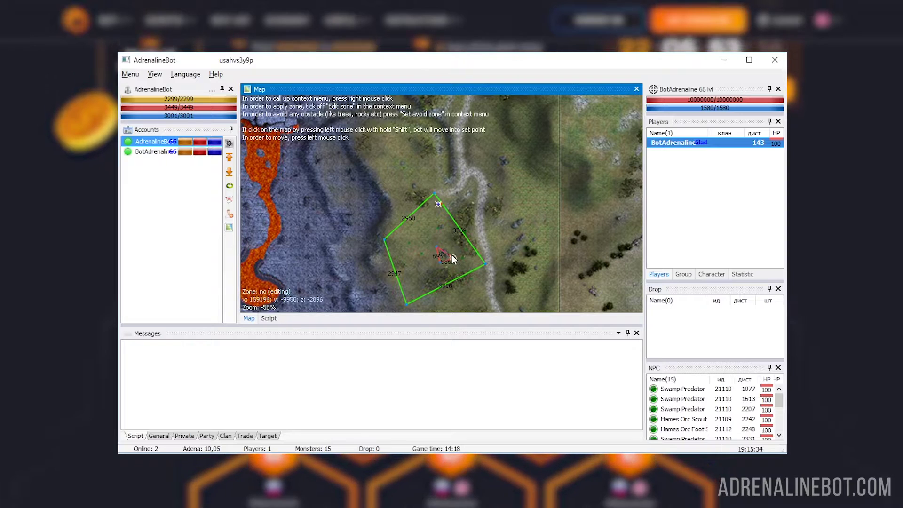
pyautogui.rightClick(423, 241)
pyautogui.click(424, 245)
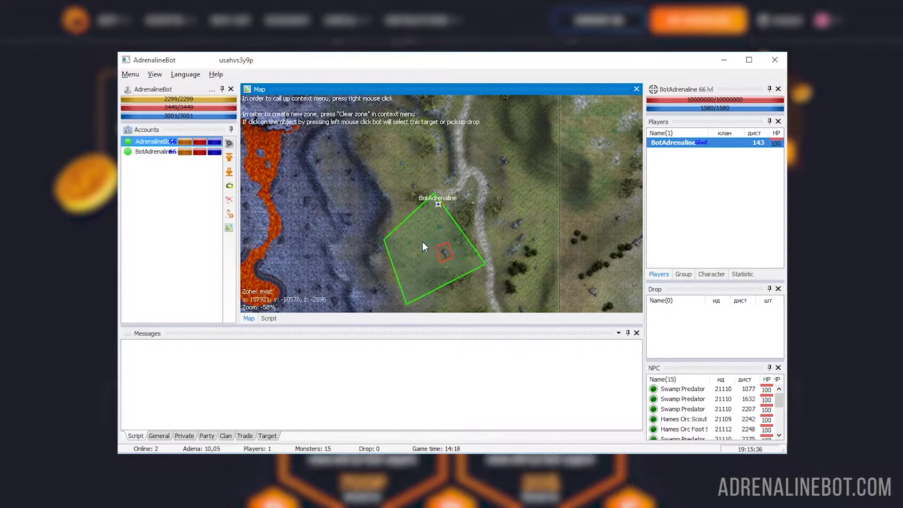
# Save the current map zone under the name bs
pyautogui.rightClick(423, 241)
pyautogui.click(447, 285)
pyautogui.write('bs')
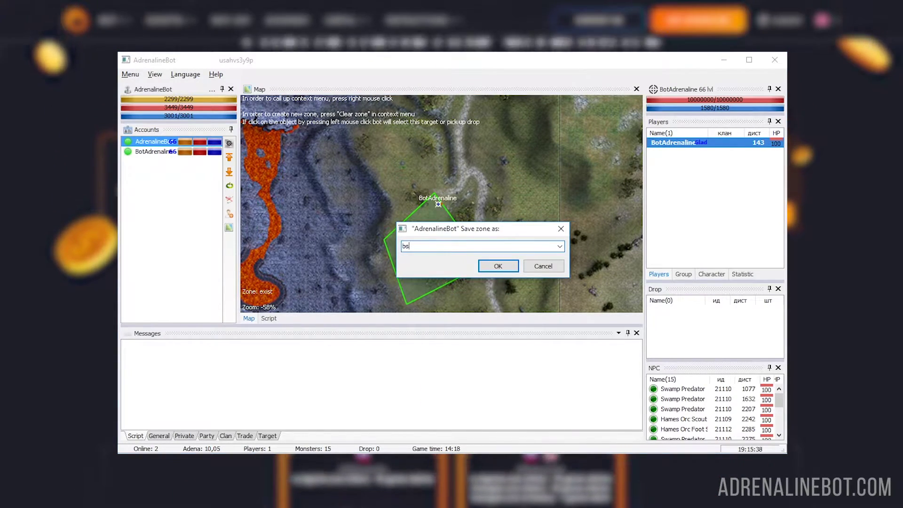
pyautogui.click(488, 266)
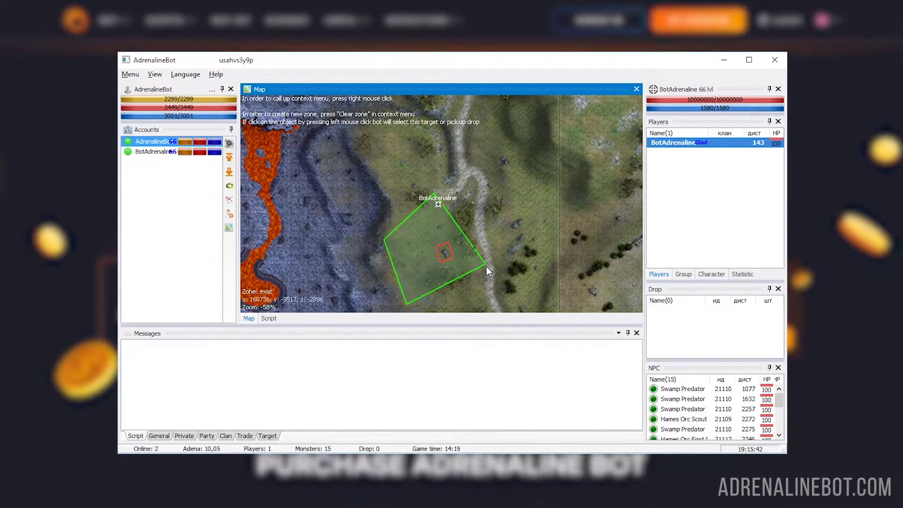
# View separate map windows for the AdrenalineBot and BotAdrenaline accounts and close both
pyautogui.click(229, 228)
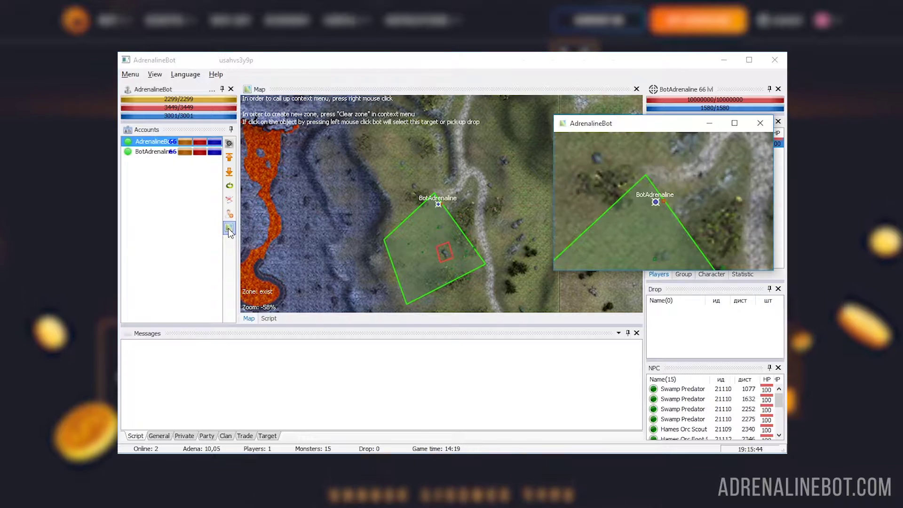
pyautogui.click(169, 153)
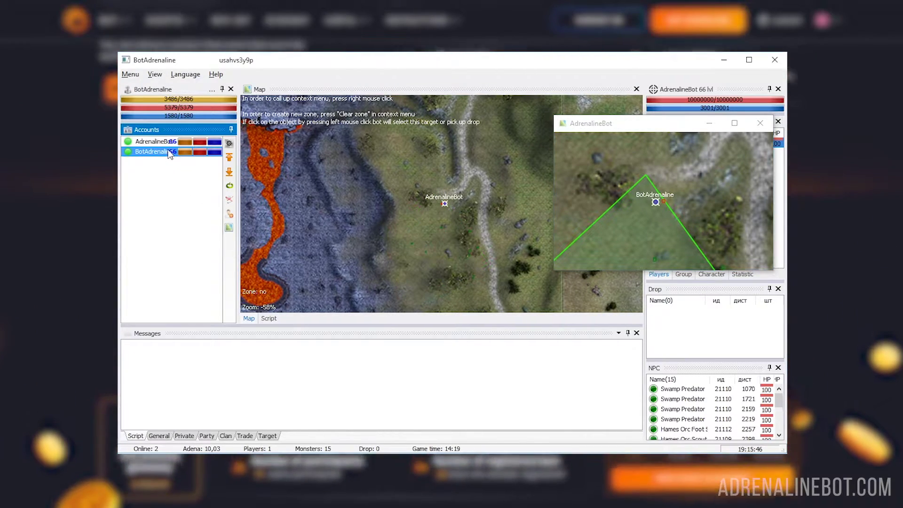
pyautogui.click(229, 228)
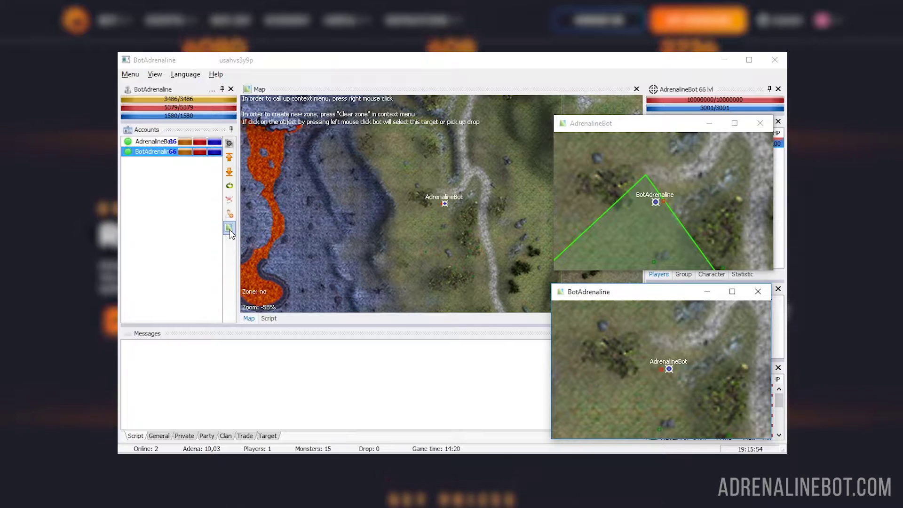
pyautogui.click(758, 292)
pyautogui.click(760, 124)
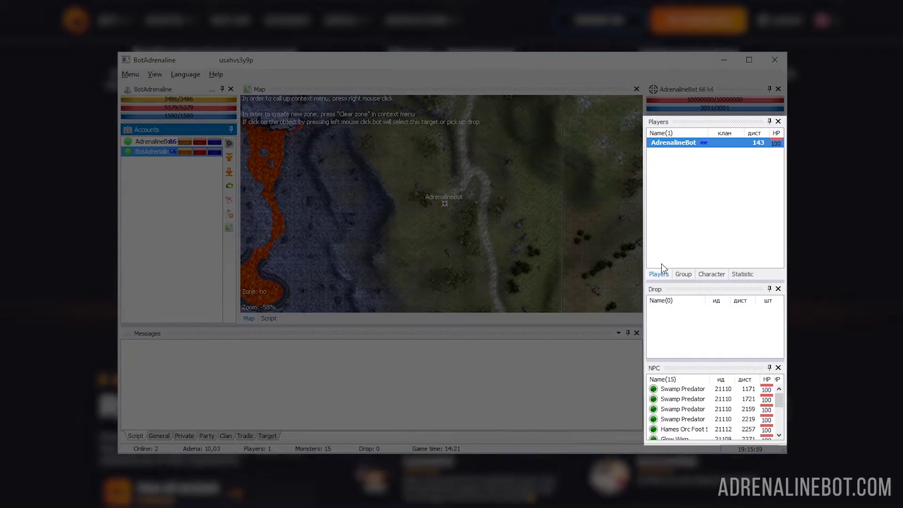
# Review BotAdrenaline's nearby players, group and group pets, character information, pets, skills, inventory and session statistics
pyautogui.click(659, 275)
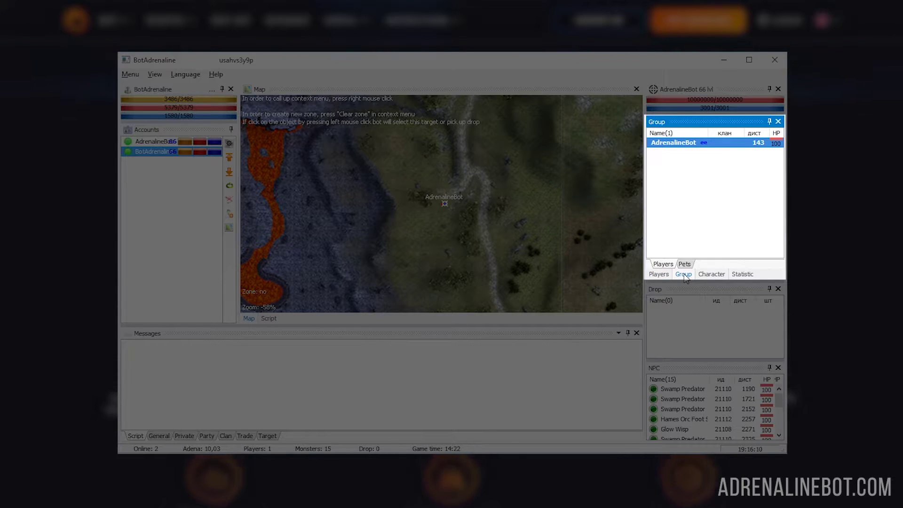
pyautogui.click(685, 265)
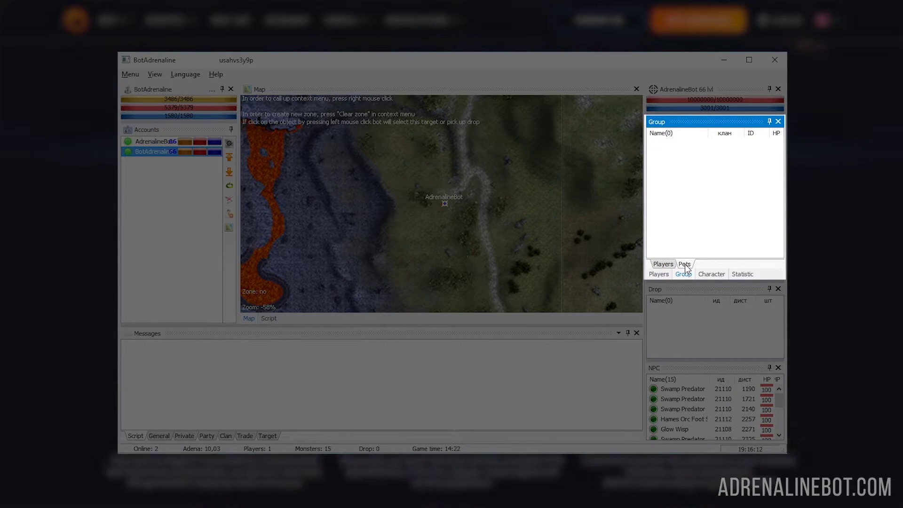
pyautogui.click(711, 275)
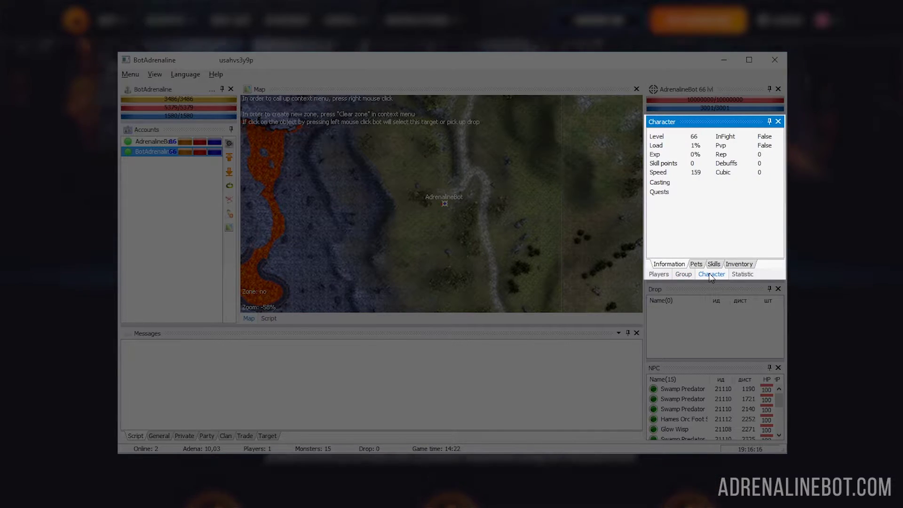
pyautogui.click(696, 265)
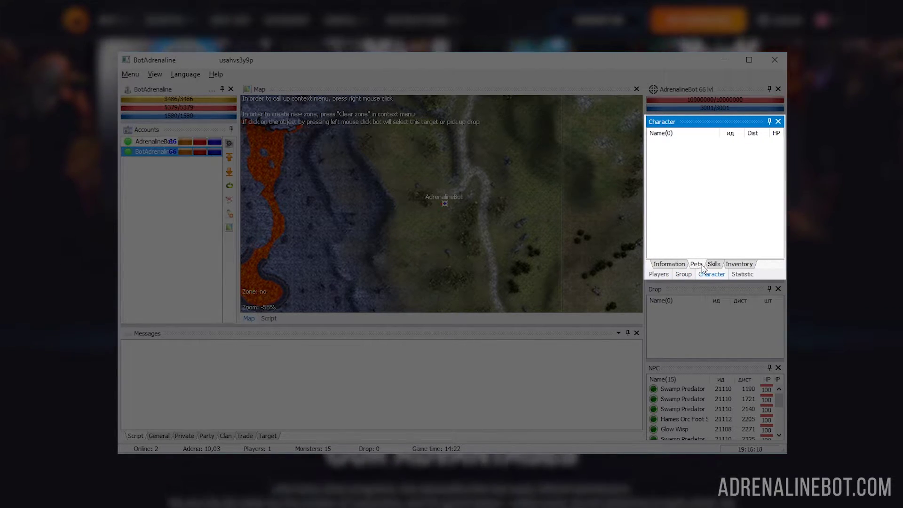
pyautogui.click(715, 263)
pyautogui.click(741, 264)
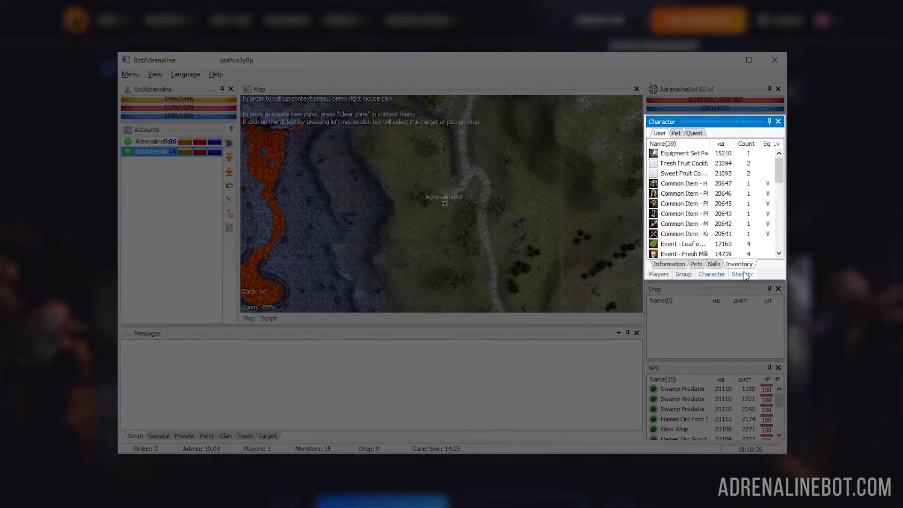
pyautogui.click(744, 275)
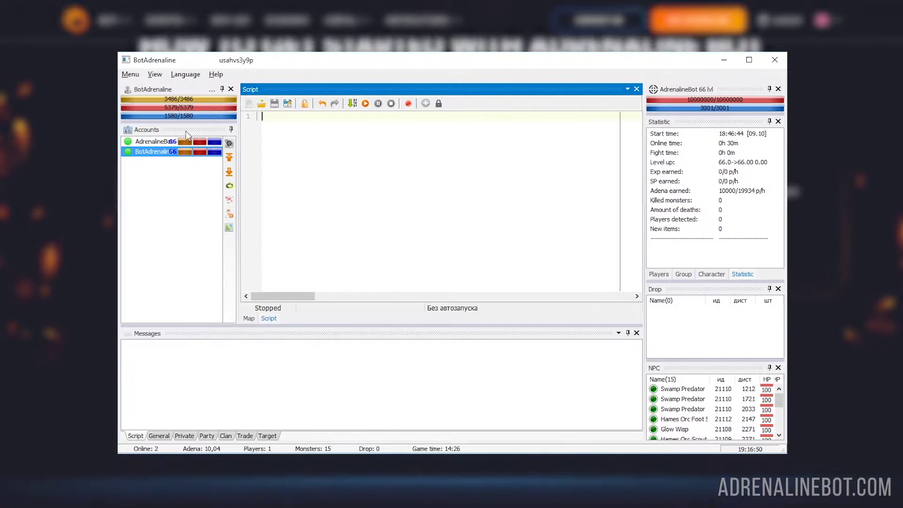
# Look through the list of panels that can be shown, bring up the map and move its panel to another place
pyautogui.click(157, 75)
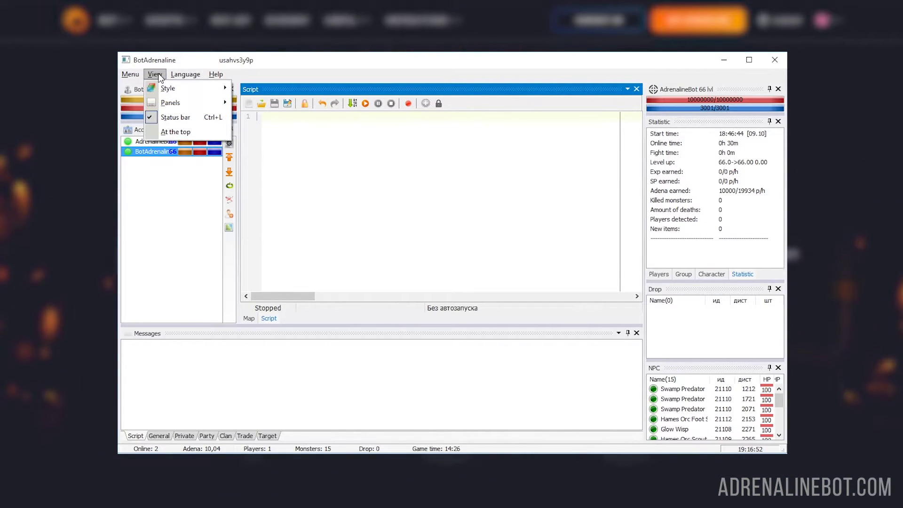
pyautogui.moveTo(162, 101)
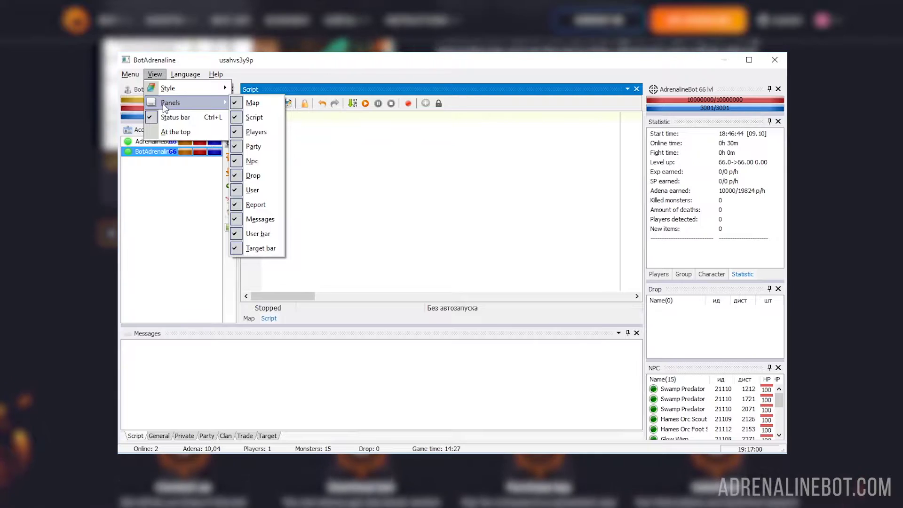
pyautogui.click(245, 319)
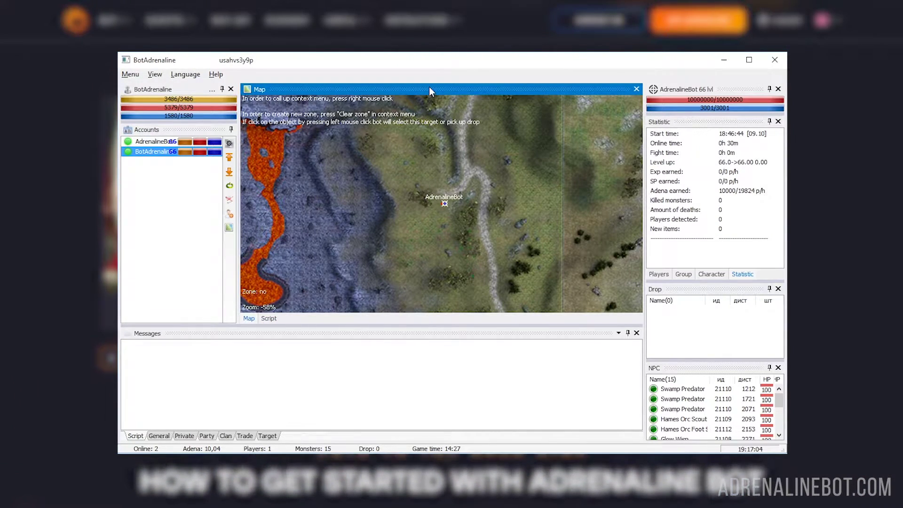
pyautogui.moveTo(429, 90); pyautogui.dragTo(439, 227)
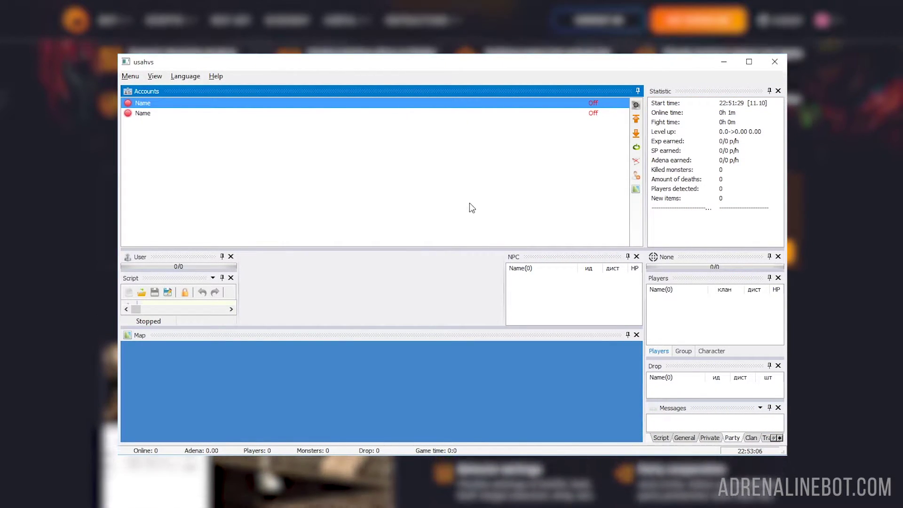
# Exit the bot and delete Settings.ini from the Settings folder inside the Adrenaline folder
pyautogui.click(131, 77)
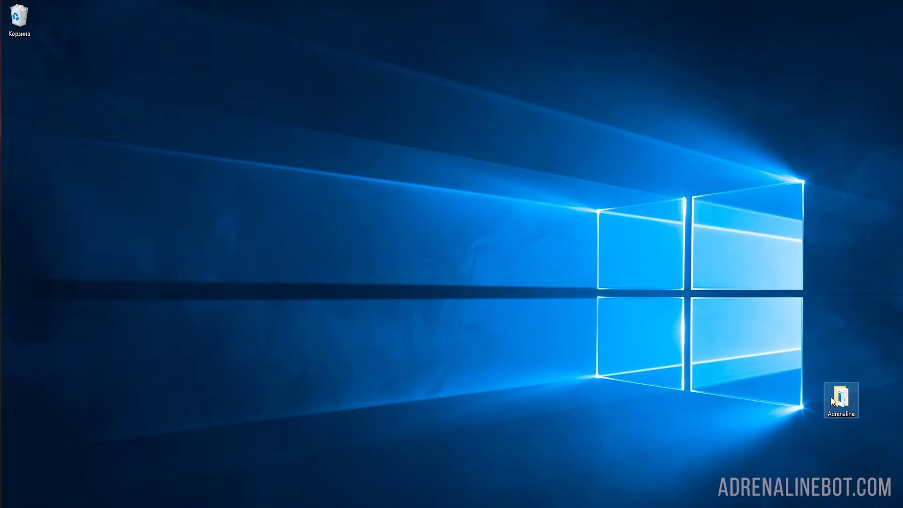
pyautogui.doubleClick(831, 400)
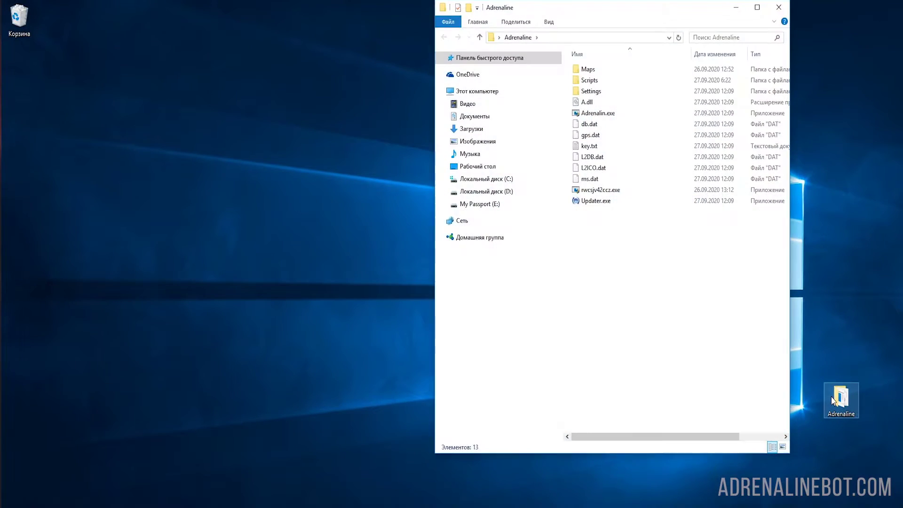
pyautogui.doubleClick(606, 91)
pyautogui.rightClick(607, 104)
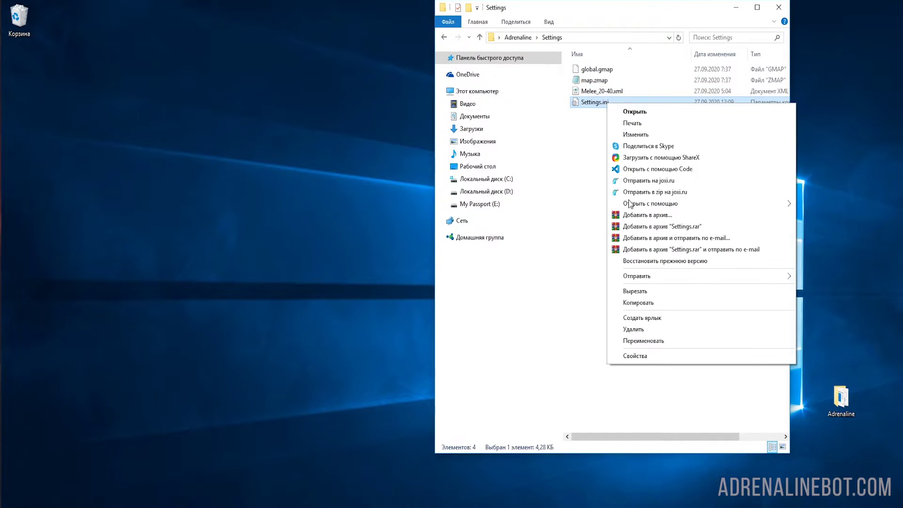
pyautogui.click(633, 329)
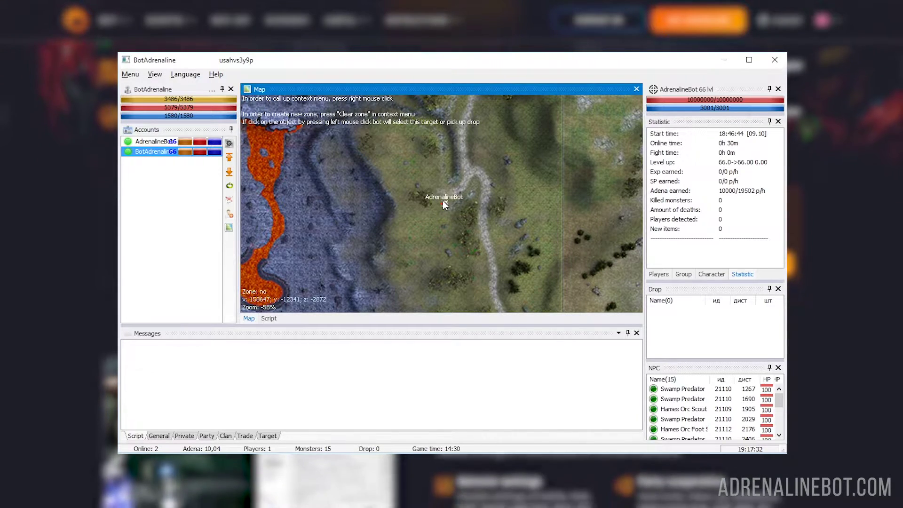
# Open the bot configuration for the AdrenalineBot account and review its Self heal options for skills and items, relaxing and character death
pyautogui.click(210, 145)
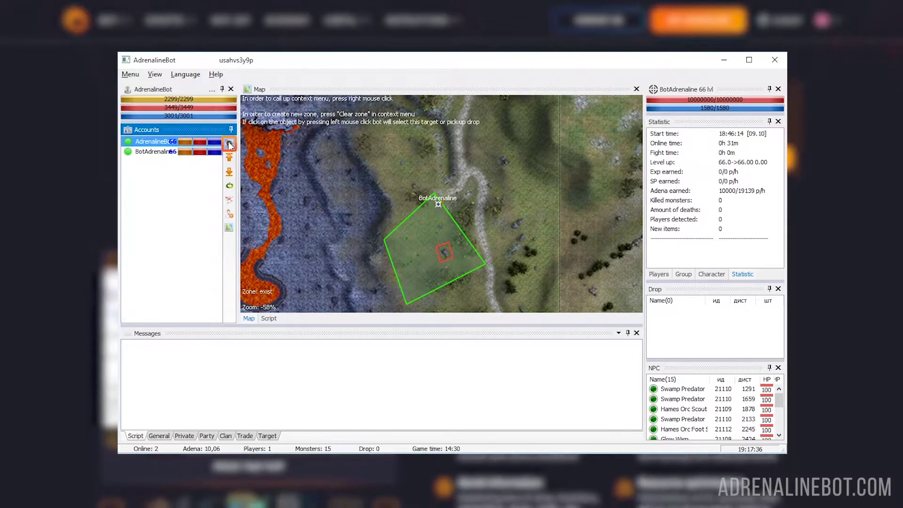
pyautogui.click(230, 144)
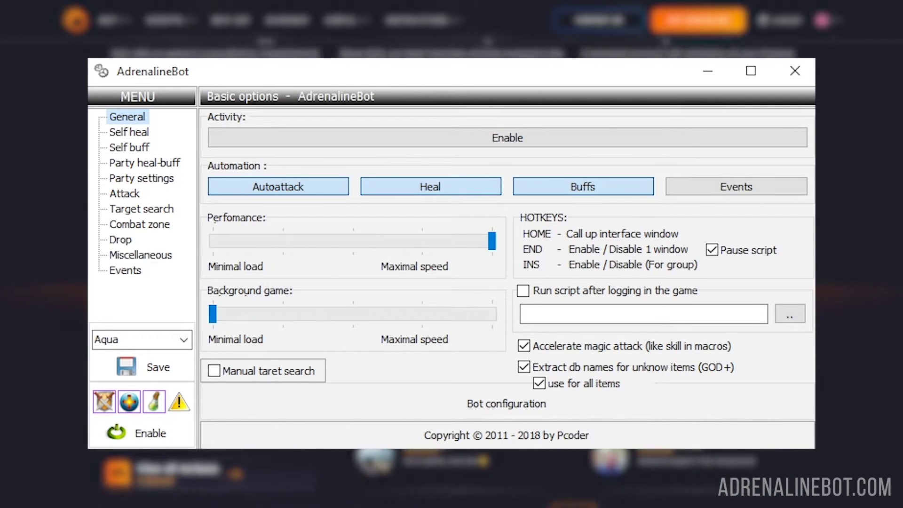
pyautogui.click(130, 136)
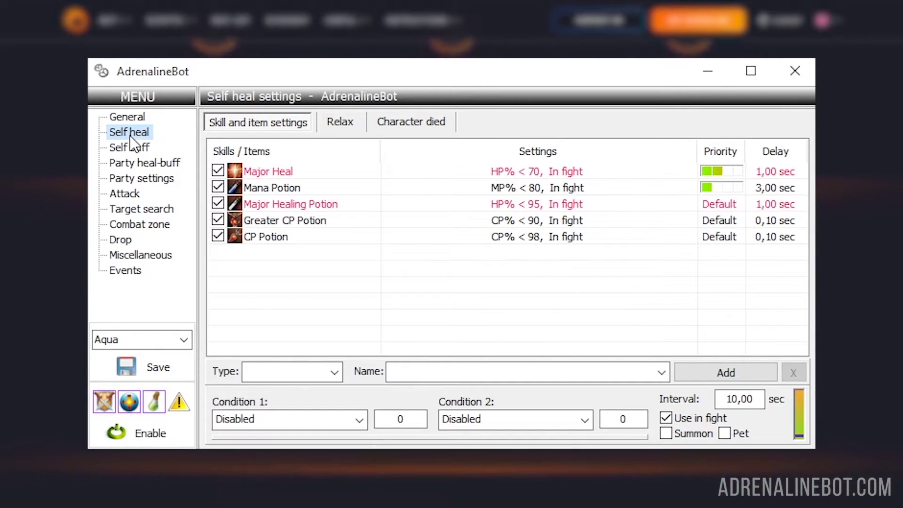
pyautogui.click(347, 121)
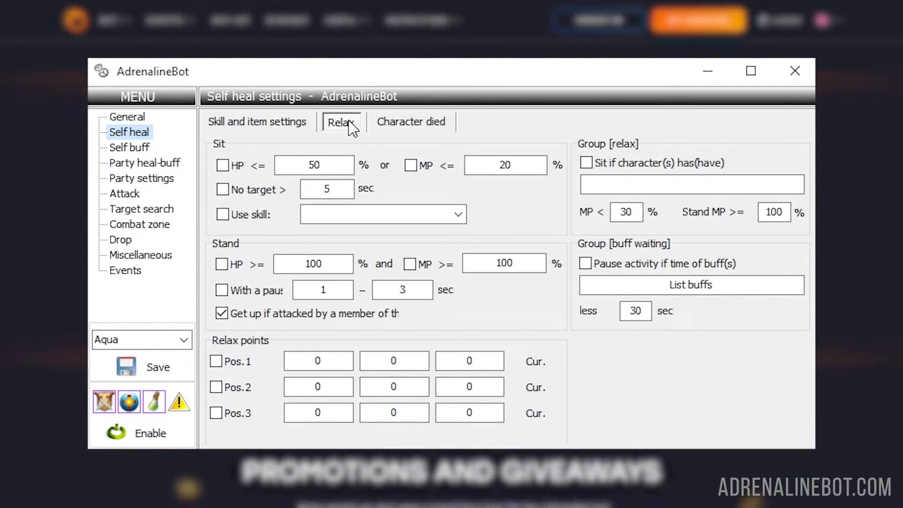
pyautogui.click(399, 122)
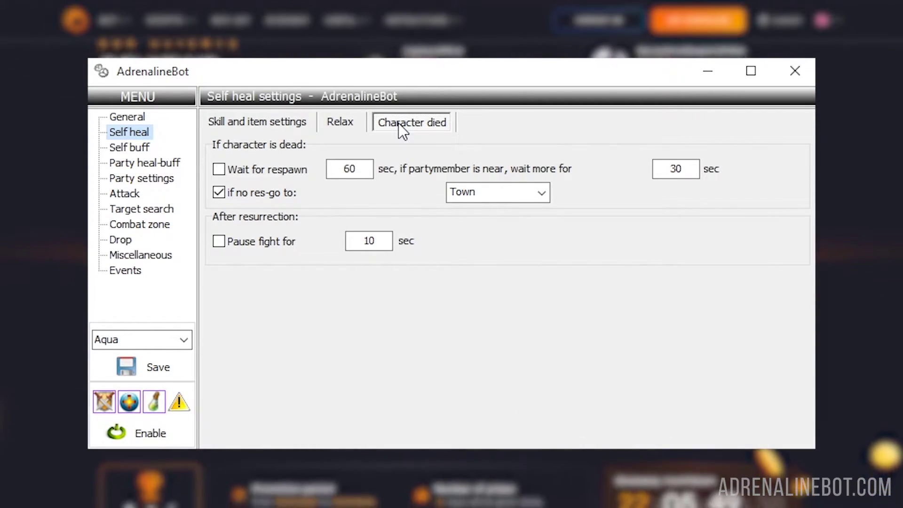
# Examine the Self buff skill list with its conditions, followed by the Party heal-buff settings
pyautogui.click(131, 148)
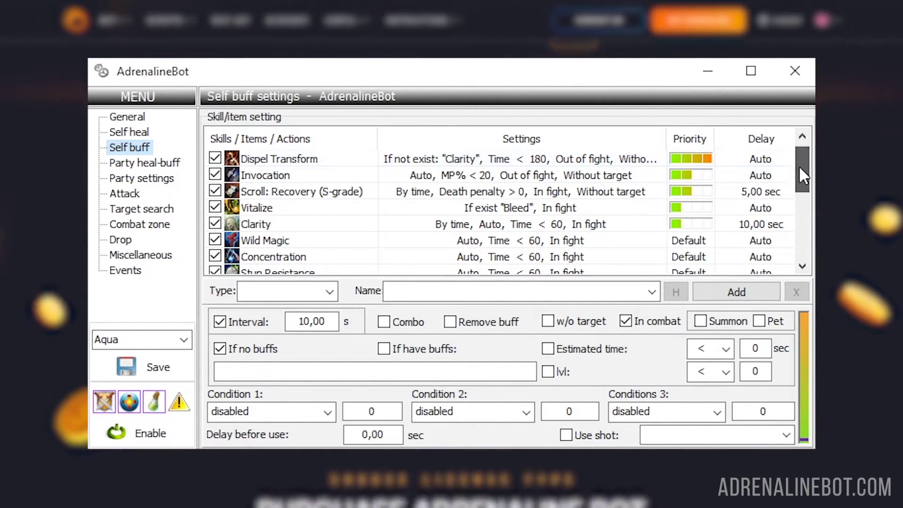
pyautogui.moveTo(800, 168)
pyautogui.mouseDown()
pyautogui.moveTo(803, 235)
pyautogui.moveTo(802, 155)
pyautogui.mouseUp()
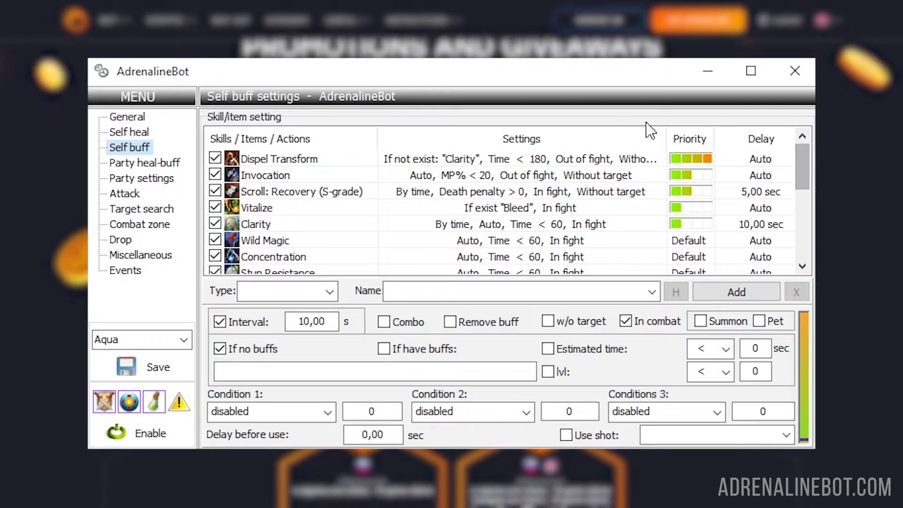
pyautogui.click(132, 163)
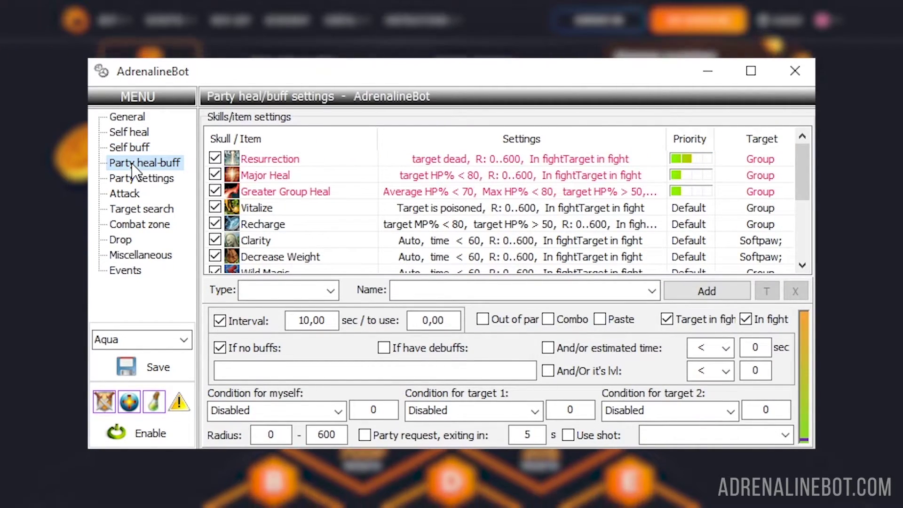
# Review the Party settings page, followed by the Attack skill list and its available target conditions
pyautogui.moveTo(808, 174)
pyautogui.mouseDown()
pyautogui.moveTo(801, 228)
pyautogui.moveTo(810, 163)
pyautogui.mouseUp()
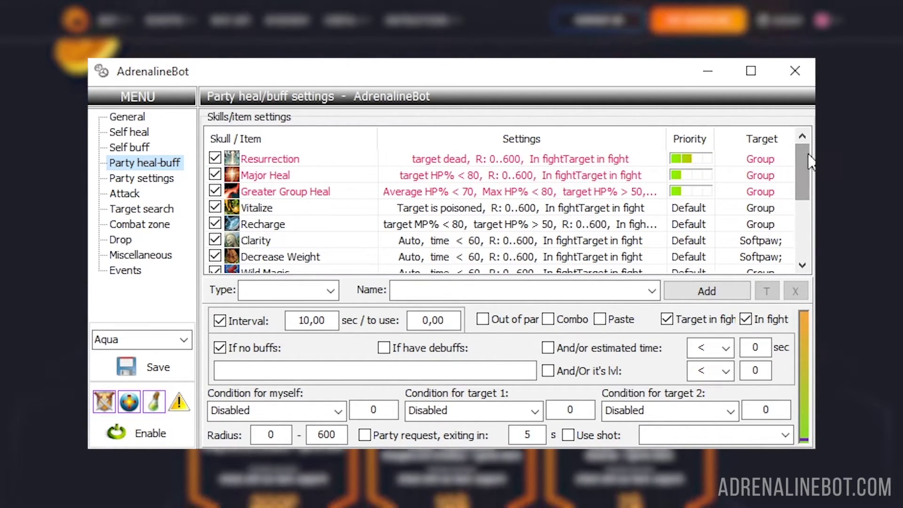
pyautogui.click(159, 180)
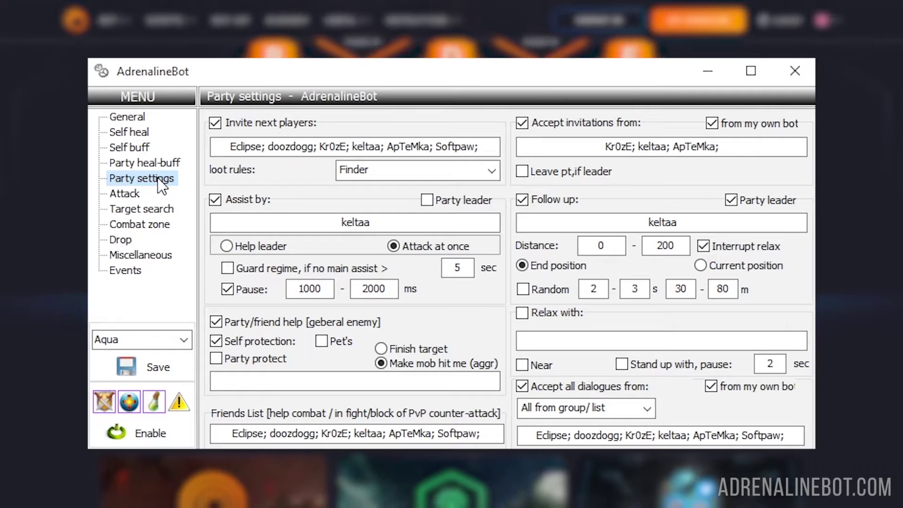
pyautogui.click(127, 193)
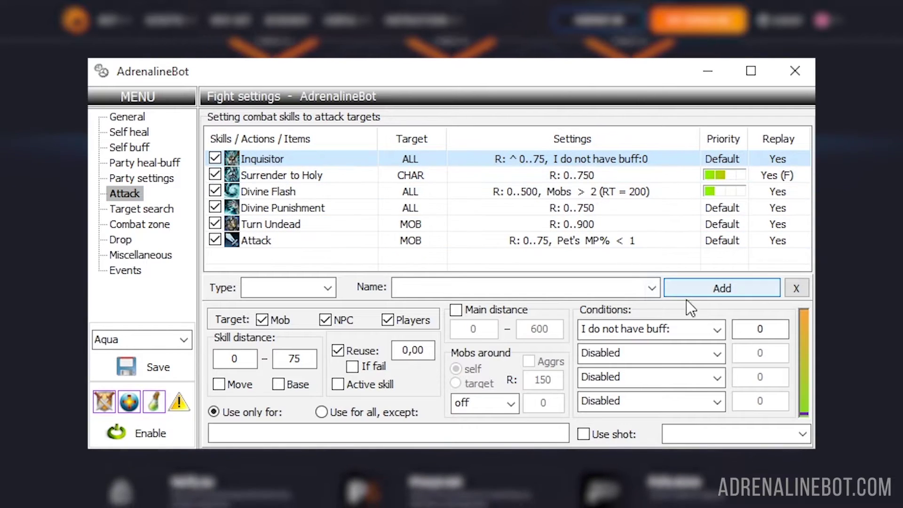
pyautogui.click(719, 330)
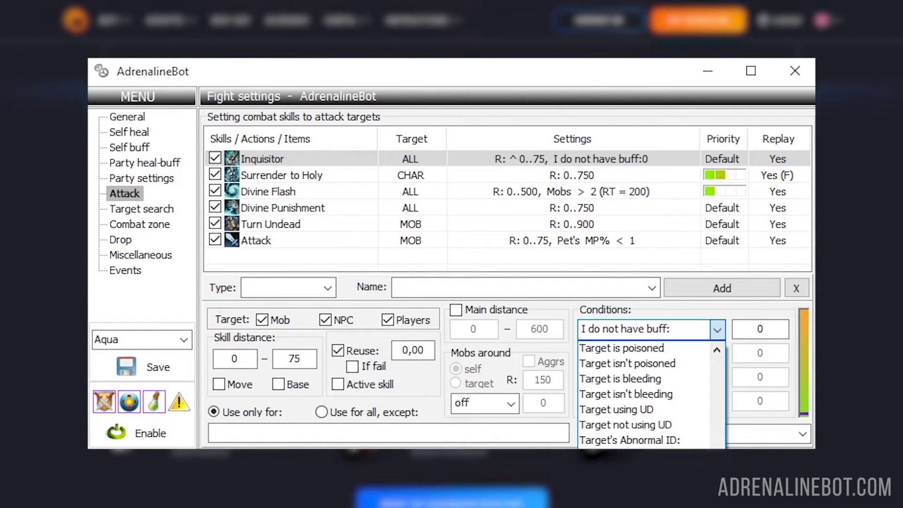
pyautogui.scroll(3, 742, 416)
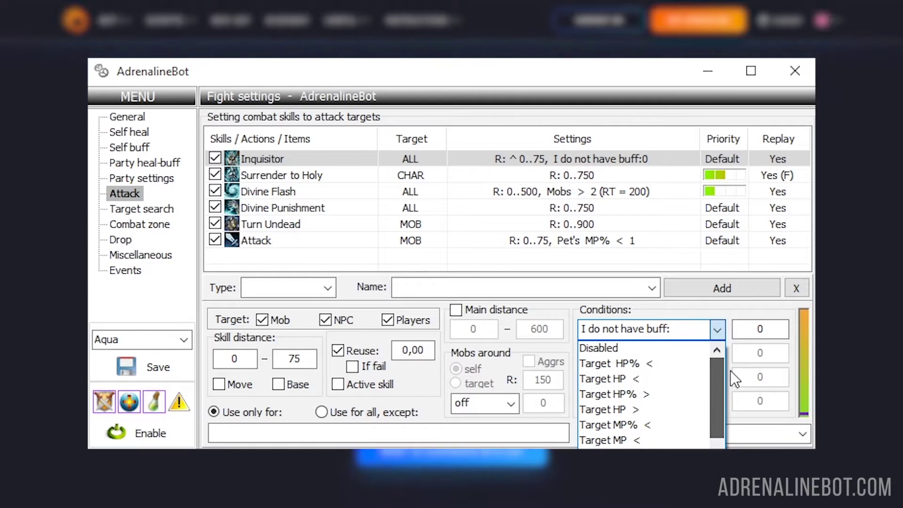
pyautogui.scroll(3, 644, 396)
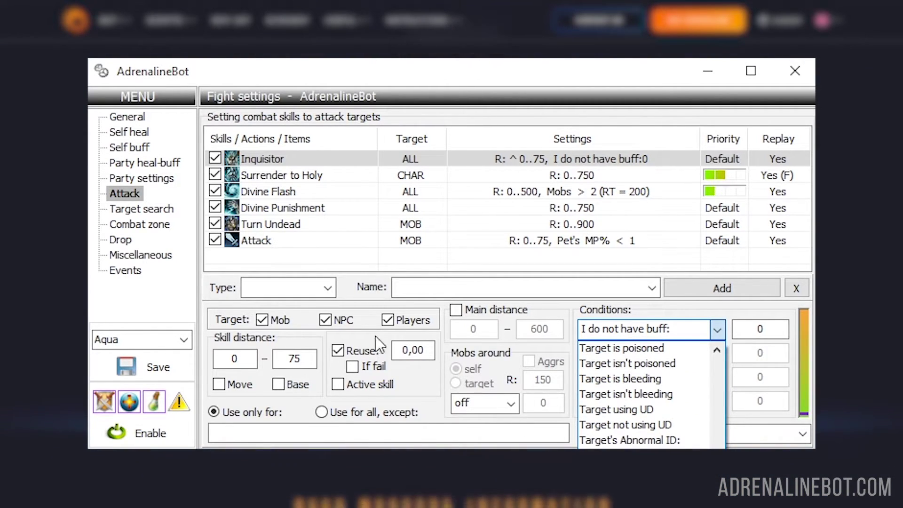
# Review the Target search general settings and the target filter list
pyautogui.click(178, 209)
pyautogui.click(173, 212)
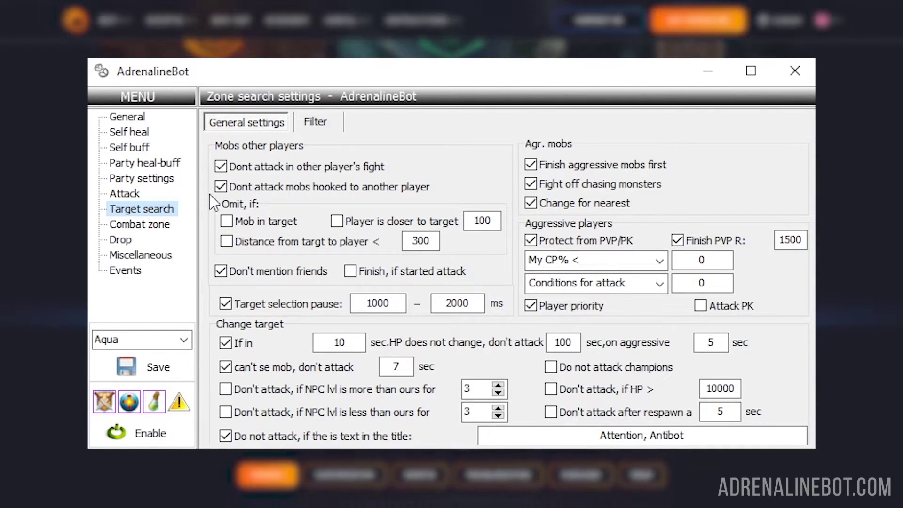
pyautogui.click(313, 123)
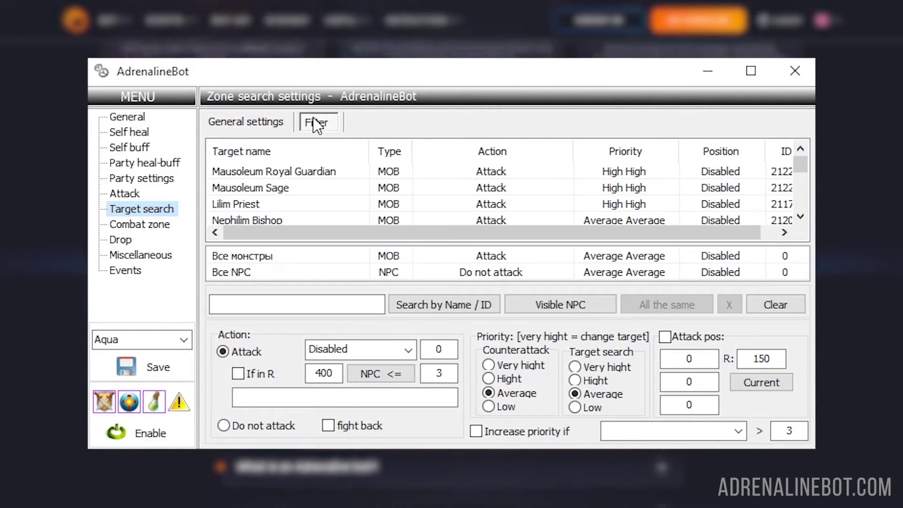
# Set the combat zone to Map and review the general Drop settings and the drop item filter
pyautogui.click(141, 225)
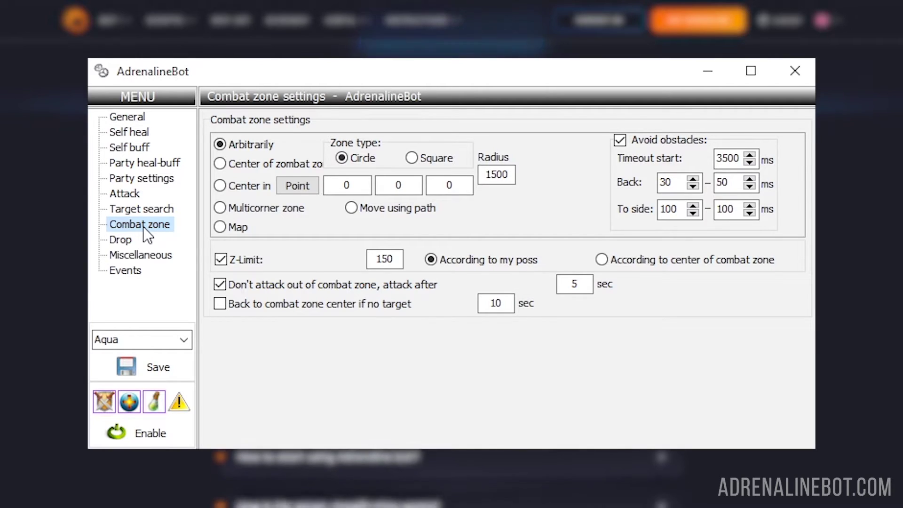
pyautogui.click(220, 226)
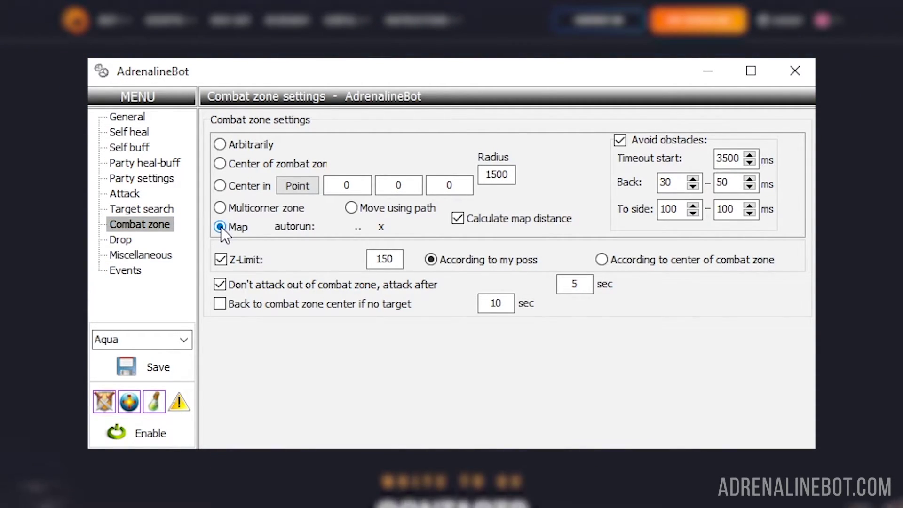
pyautogui.click(122, 242)
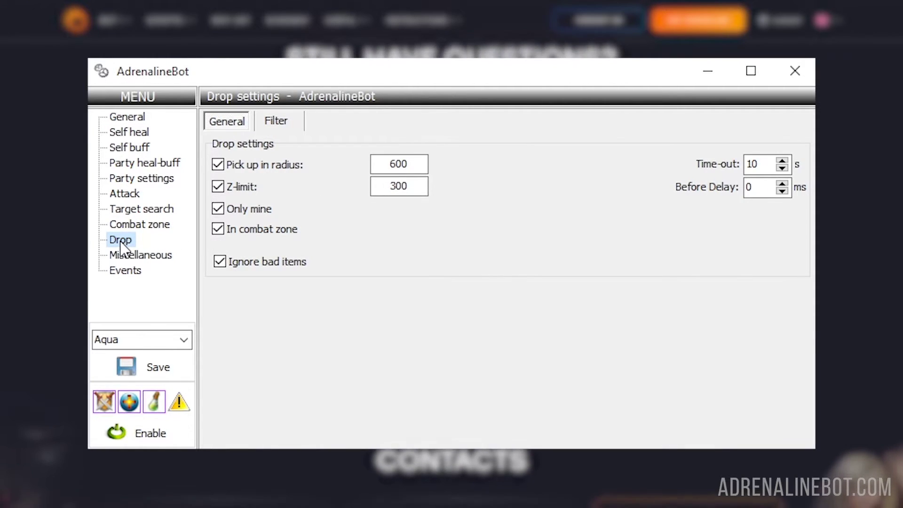
pyautogui.click(275, 122)
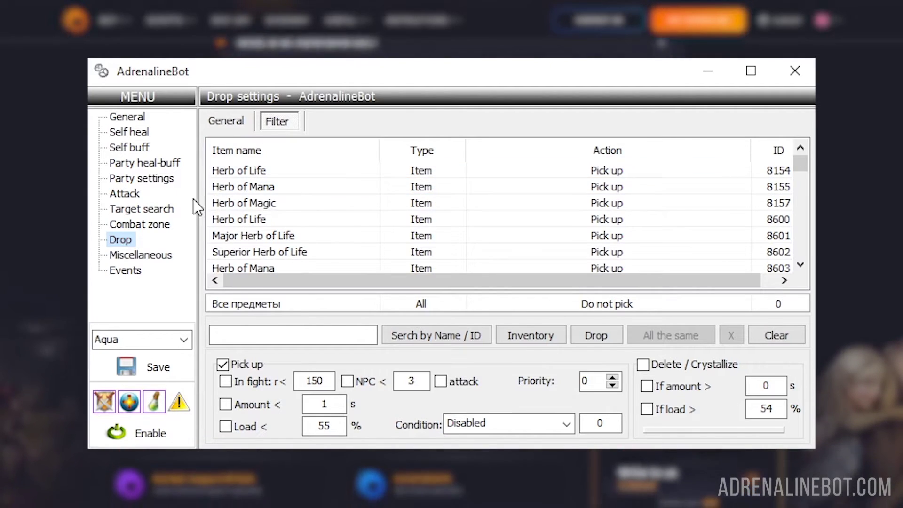
# Look through the Miscellaneous settings for fishing, craft, charges, database correction and additional movement options
pyautogui.click(140, 255)
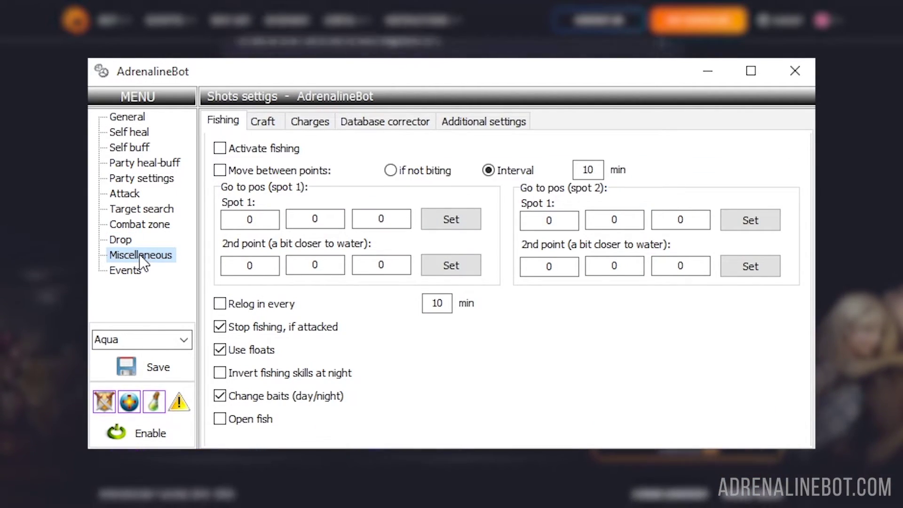
pyautogui.click(267, 122)
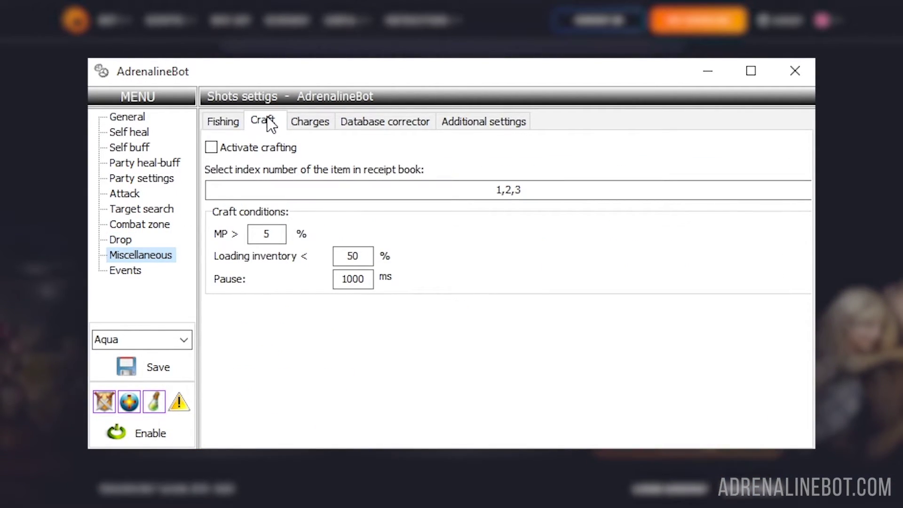
pyautogui.click(311, 123)
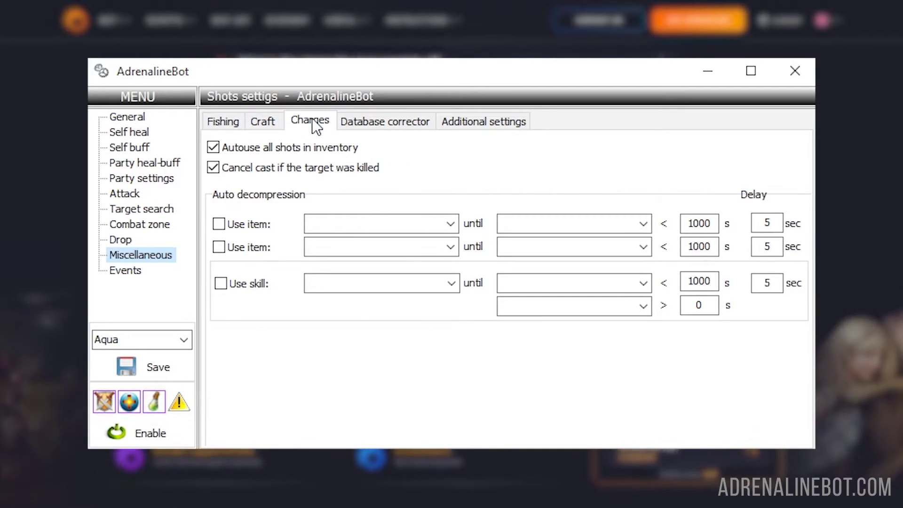
pyautogui.click(368, 124)
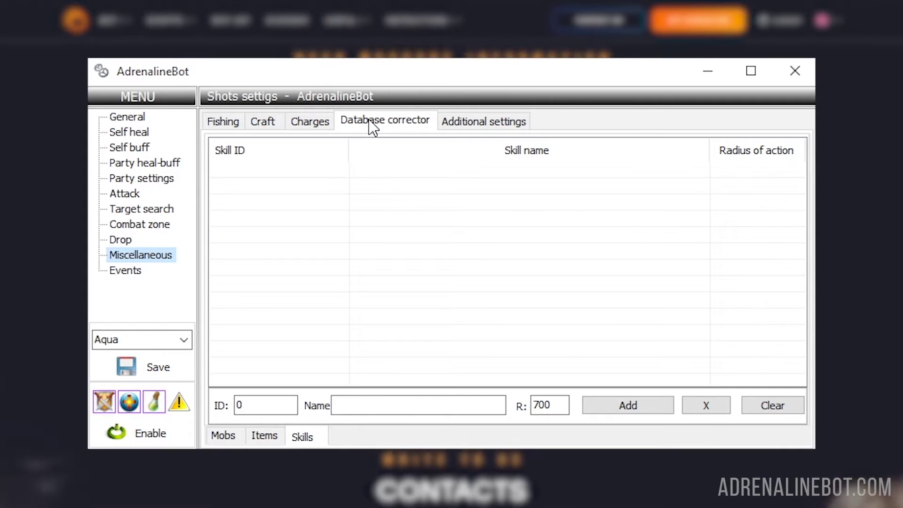
pyautogui.click(483, 123)
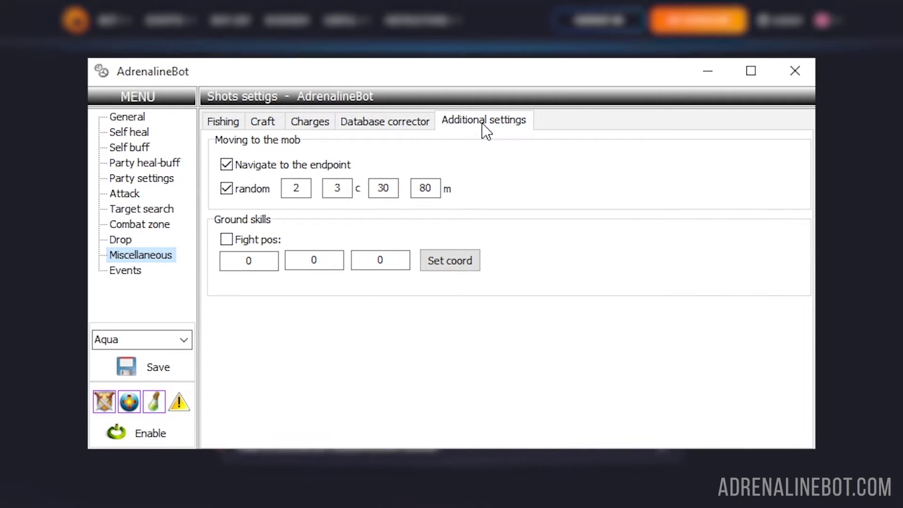
# Examine the Events settings for the lost connection, attacked-by-player and captcha/dialogues events
pyautogui.click(125, 271)
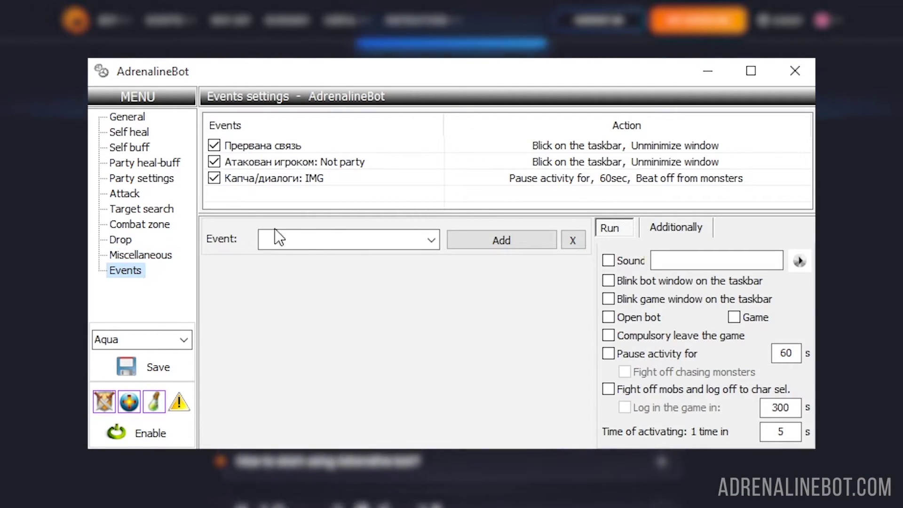
pyautogui.click(513, 147)
pyautogui.click(513, 161)
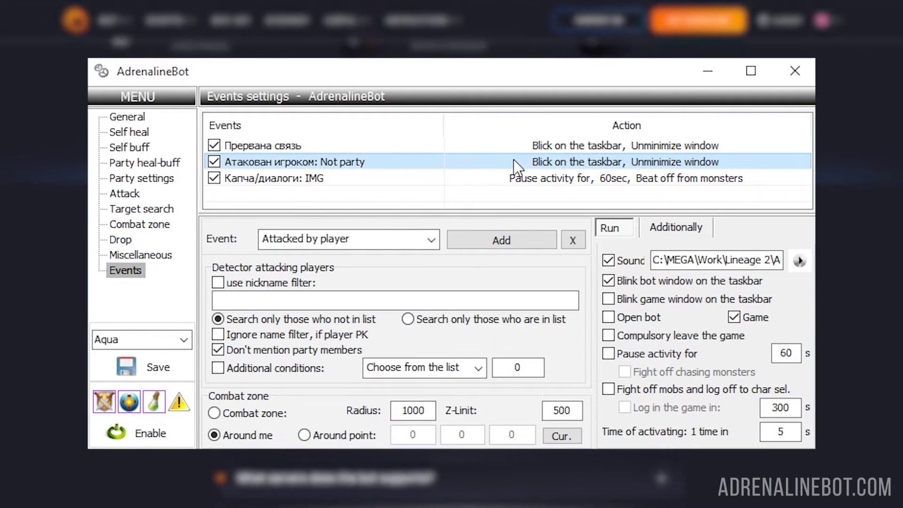
pyautogui.click(512, 178)
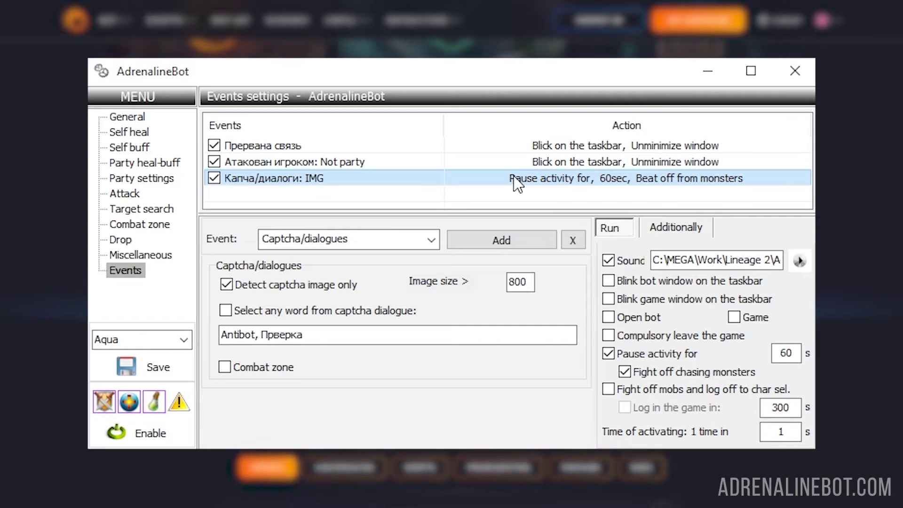
# Close the bot configuration and show the Script editor in place of the map
pyautogui.click(795, 71)
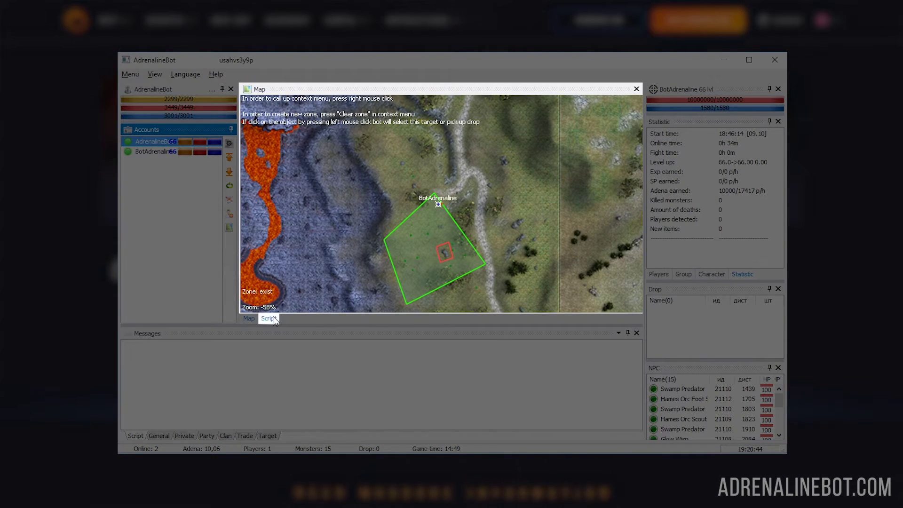
pyautogui.click(268, 319)
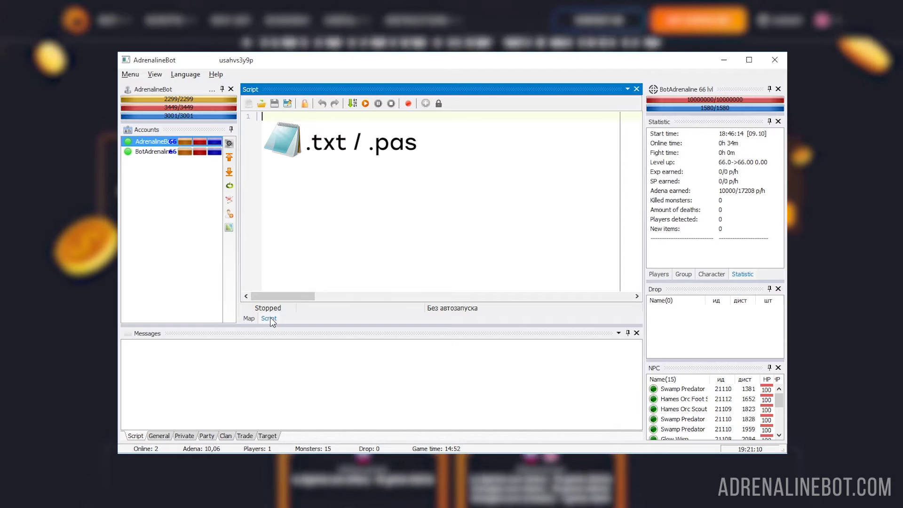
# Try out script code protection with hardware binding enabled and the computer's HWID entered, then cancel the encryption
pyautogui.click(305, 104)
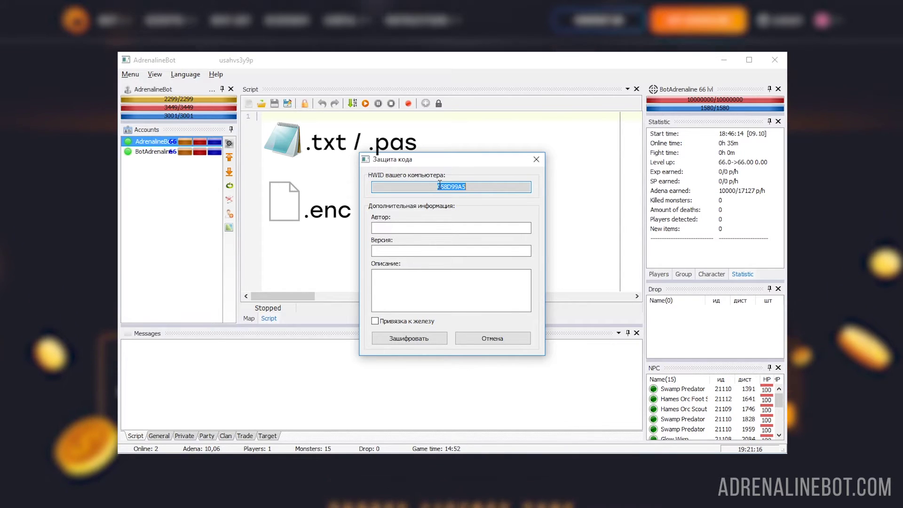
pyautogui.click(375, 321)
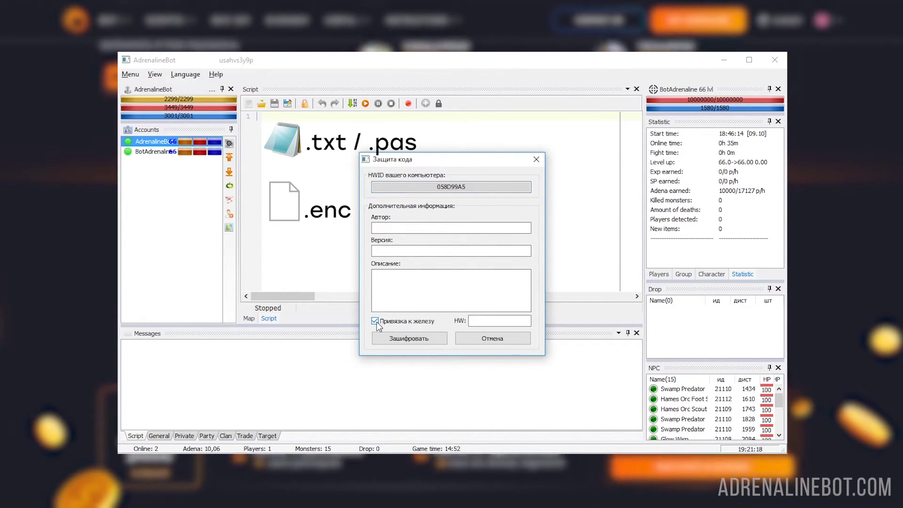
pyautogui.click(473, 320)
pyautogui.write('058D99A5')
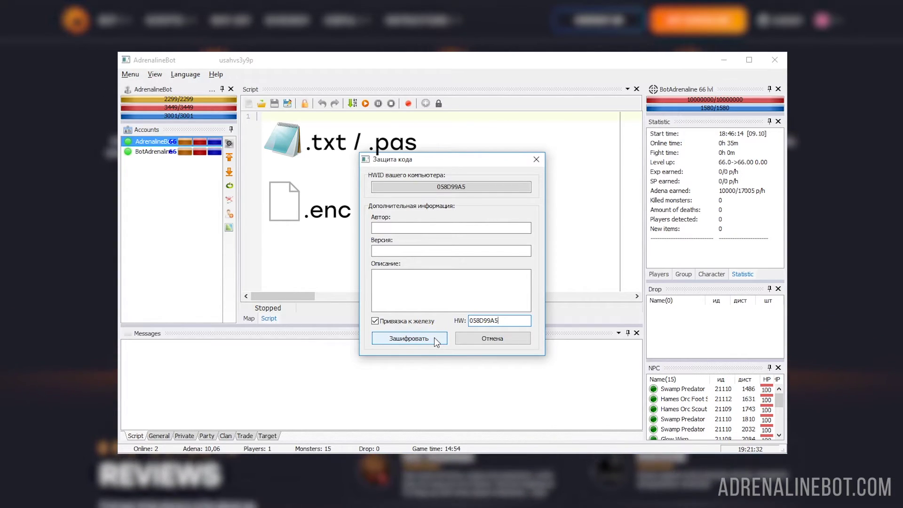
pyautogui.click(466, 341)
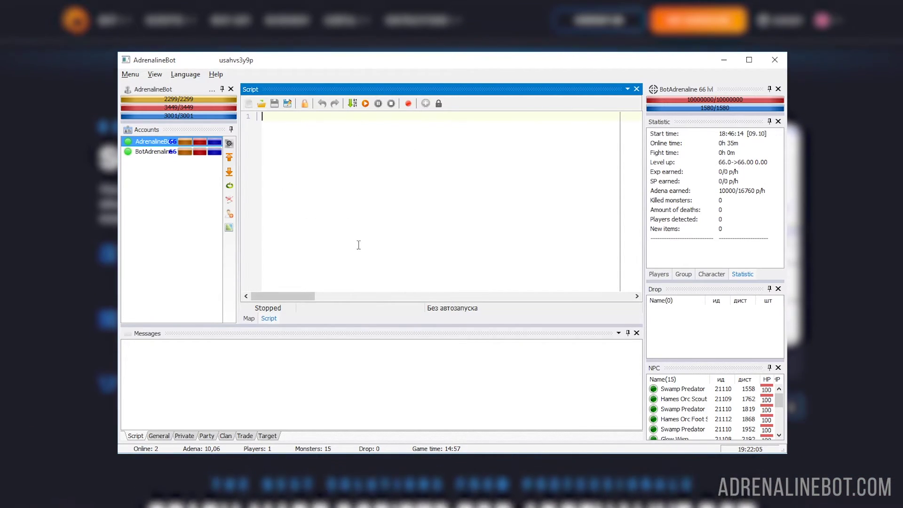
# For the BotAdrenaline account, load Boost.bin from the Boost folder in Scripts and run it
pyautogui.click(199, 152)
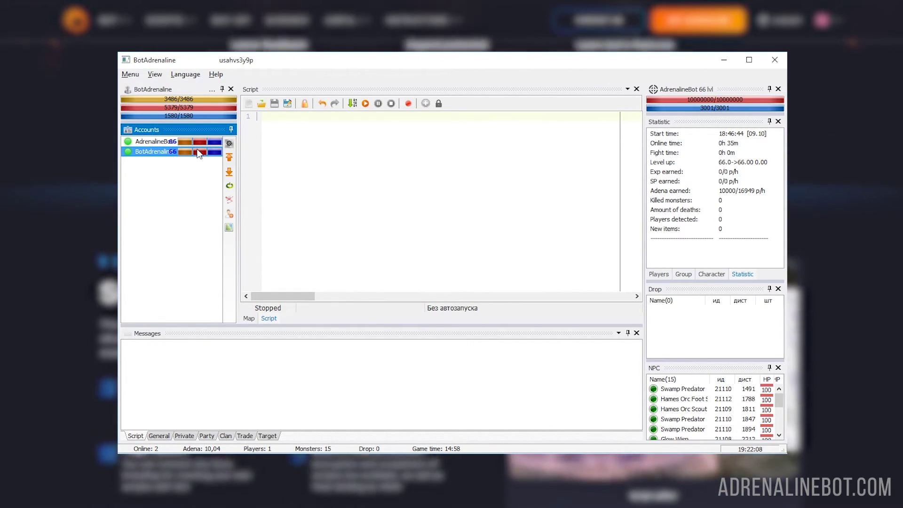
pyautogui.click(263, 104)
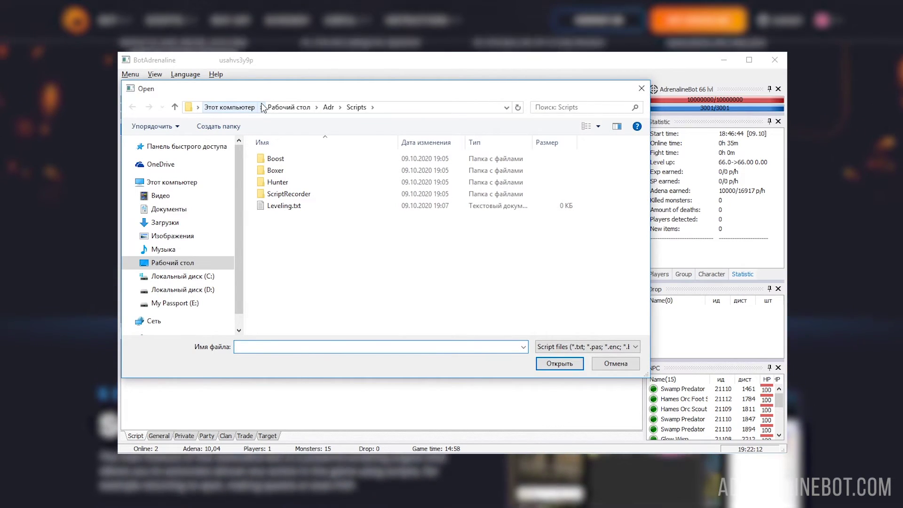
pyautogui.doubleClick(292, 160)
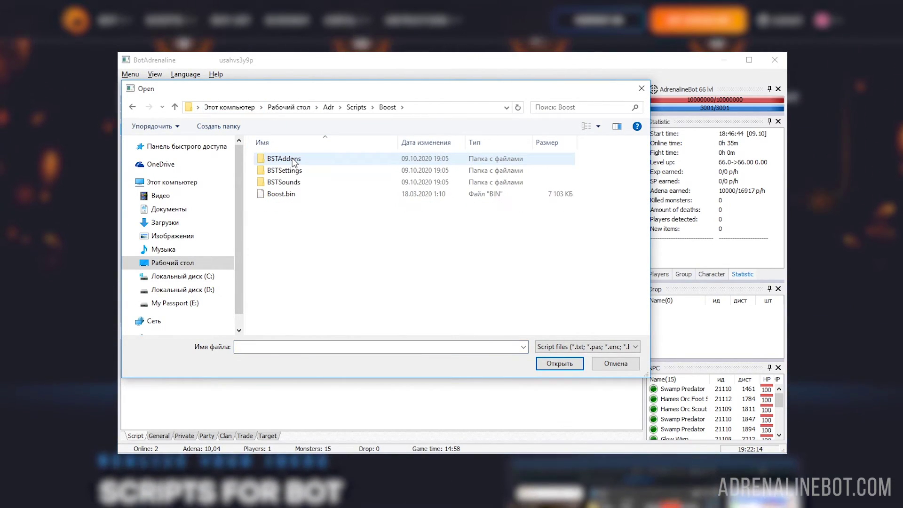
pyautogui.doubleClick(289, 196)
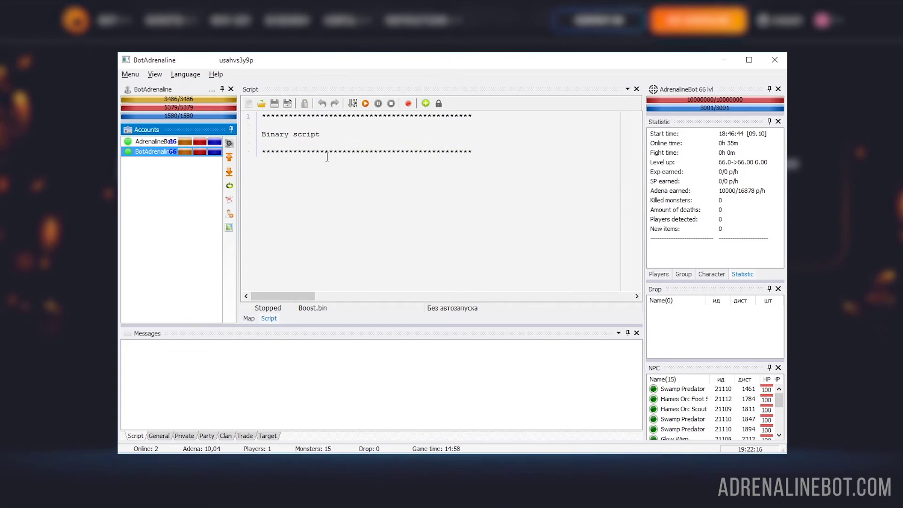
pyautogui.click(366, 104)
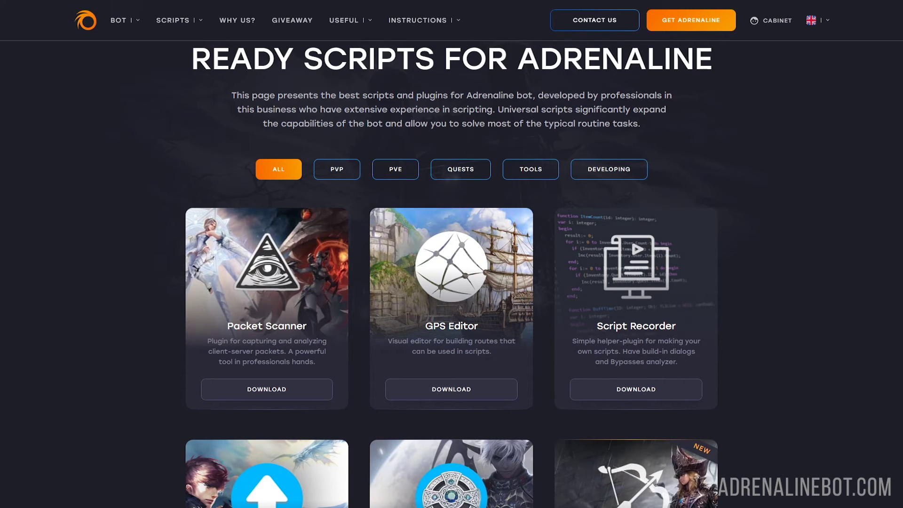
# On the Adrenaline website's ready scripts page, browse the PVE, PVP, Tools and Developing categories
pyautogui.click(395, 169)
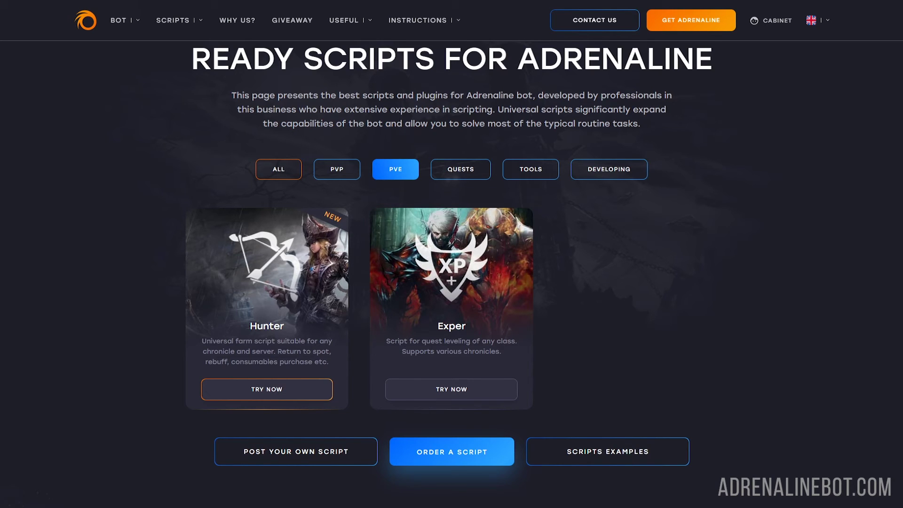
pyautogui.click(337, 169)
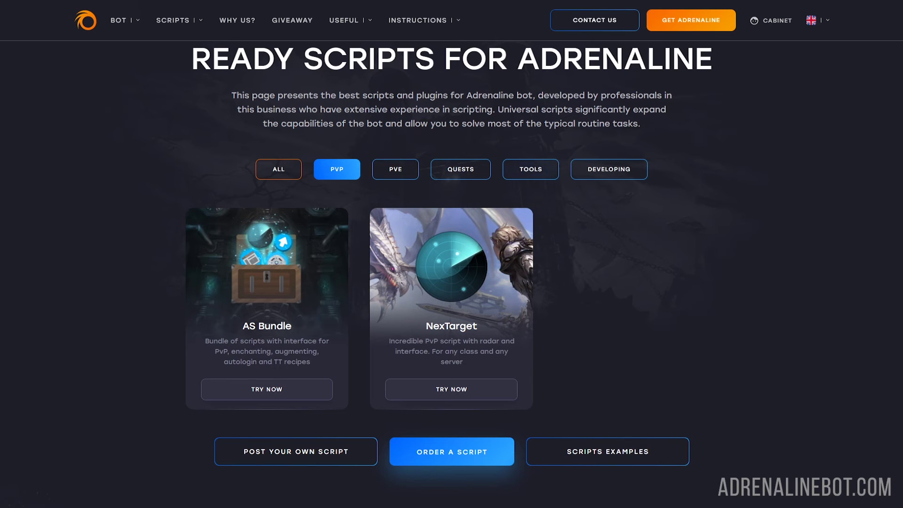
pyautogui.click(531, 169)
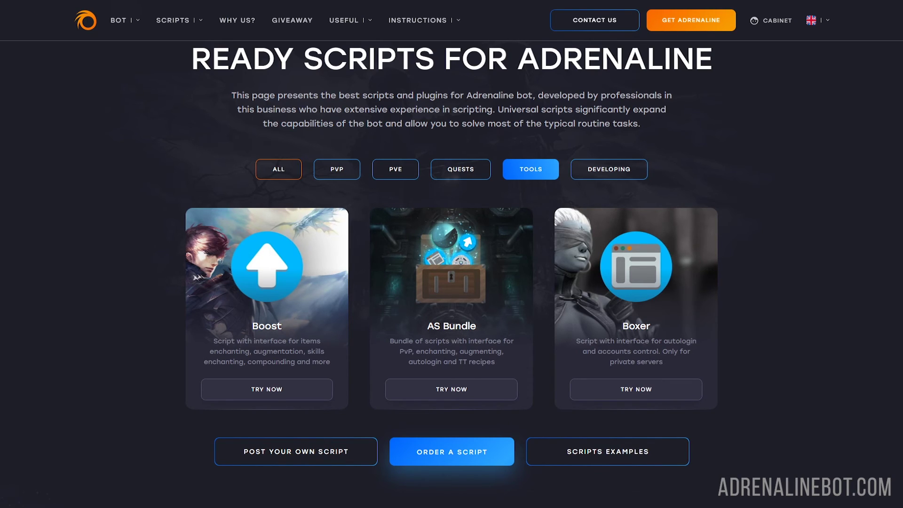
pyautogui.click(609, 169)
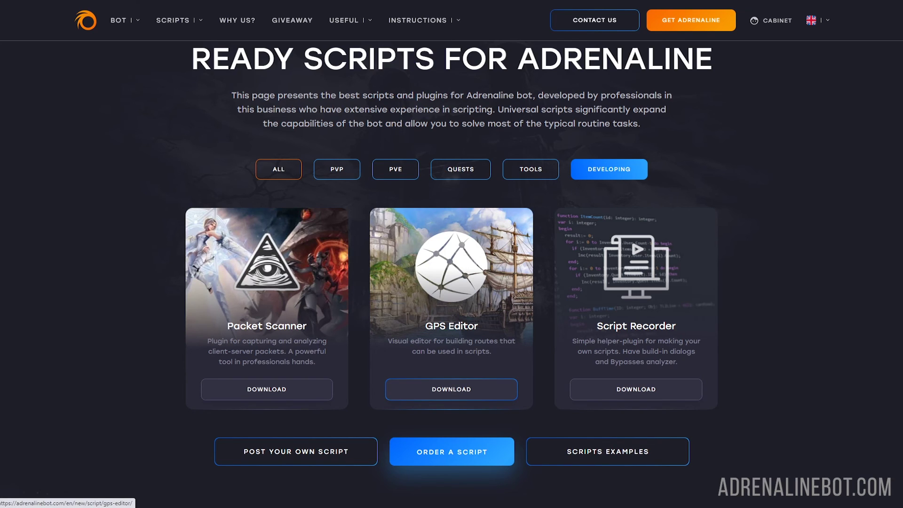
# Open the GPS Editor script page and read its description, features and launching instructions
pyautogui.click(451, 389)
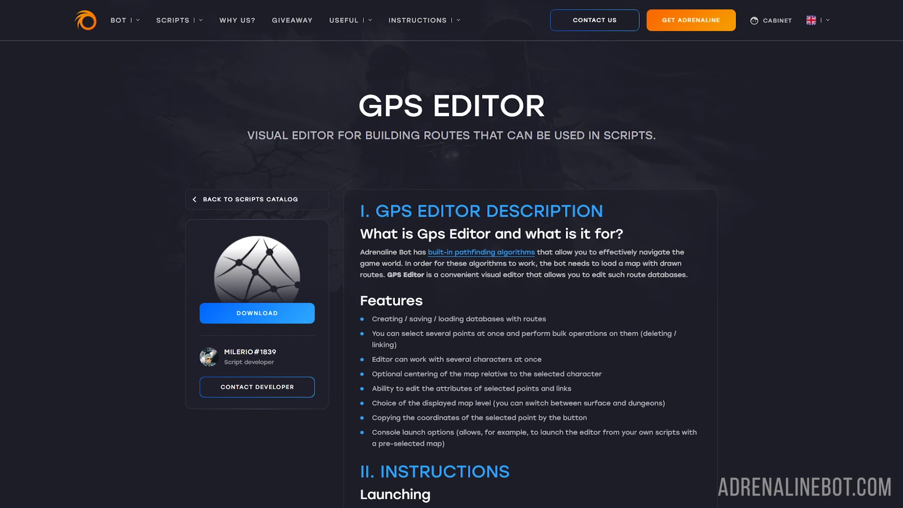
pyautogui.scroll(-1, 445, 295)
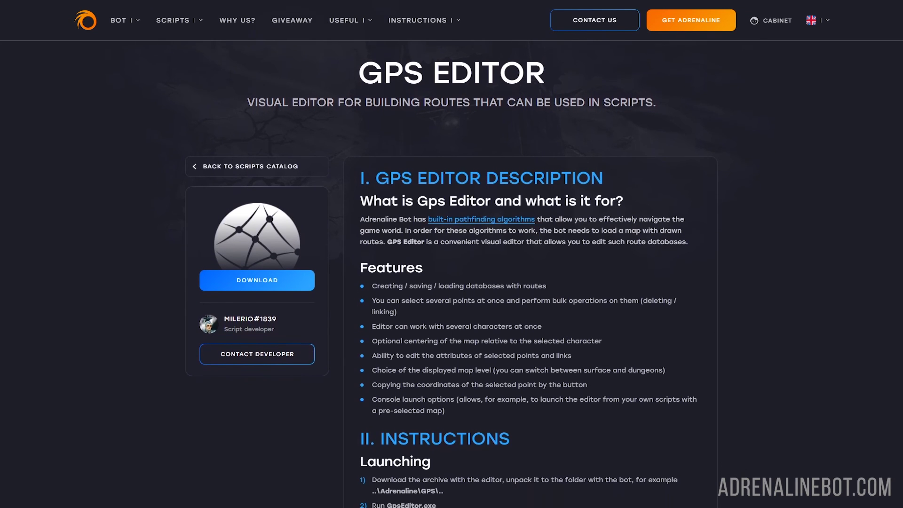
pyautogui.scroll(-2, 445, 295)
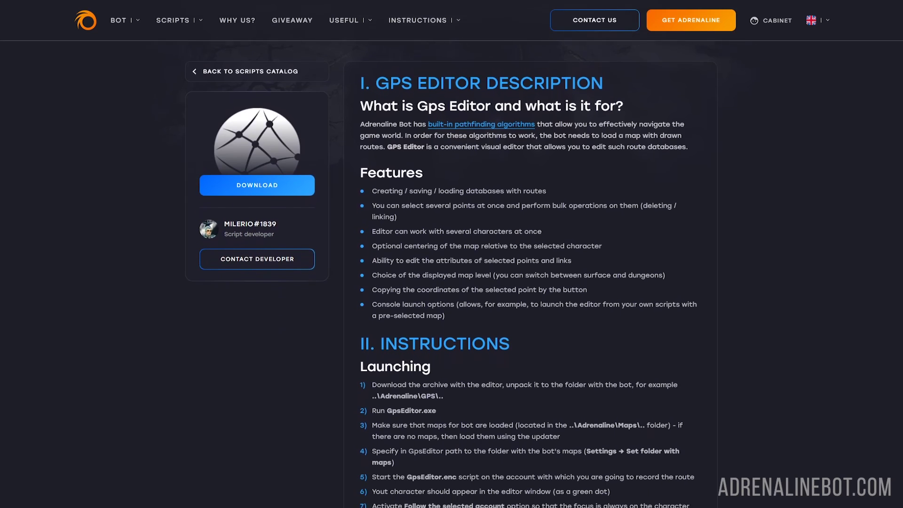
pyautogui.scroll(-1, 445, 295)
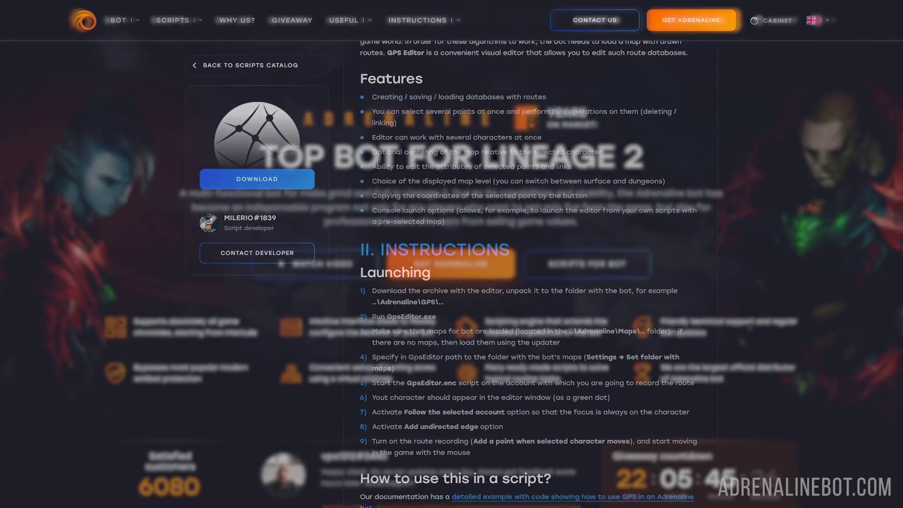